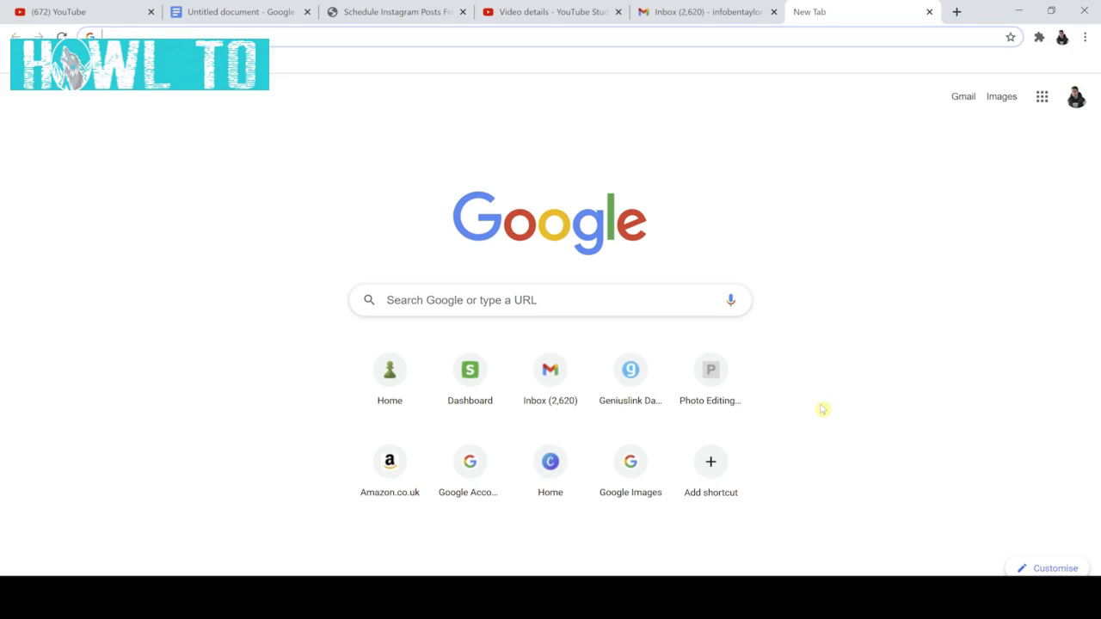
- Open the Instagram website and go to the signed-in account's own profile page
click(497, 303)
text(insta)
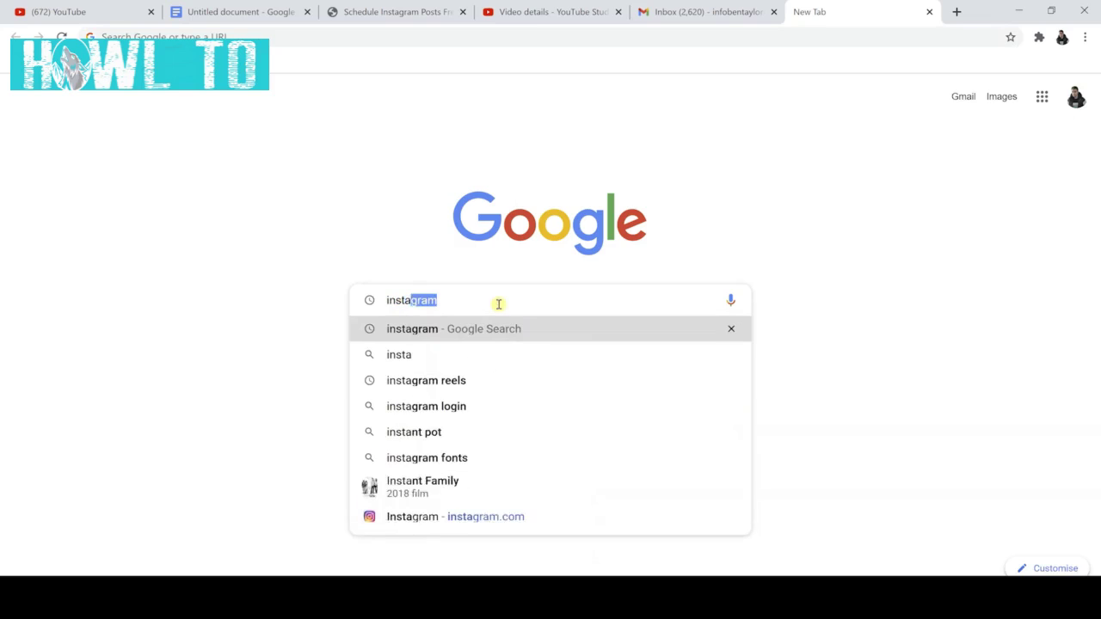
text(gram)
key(Return)
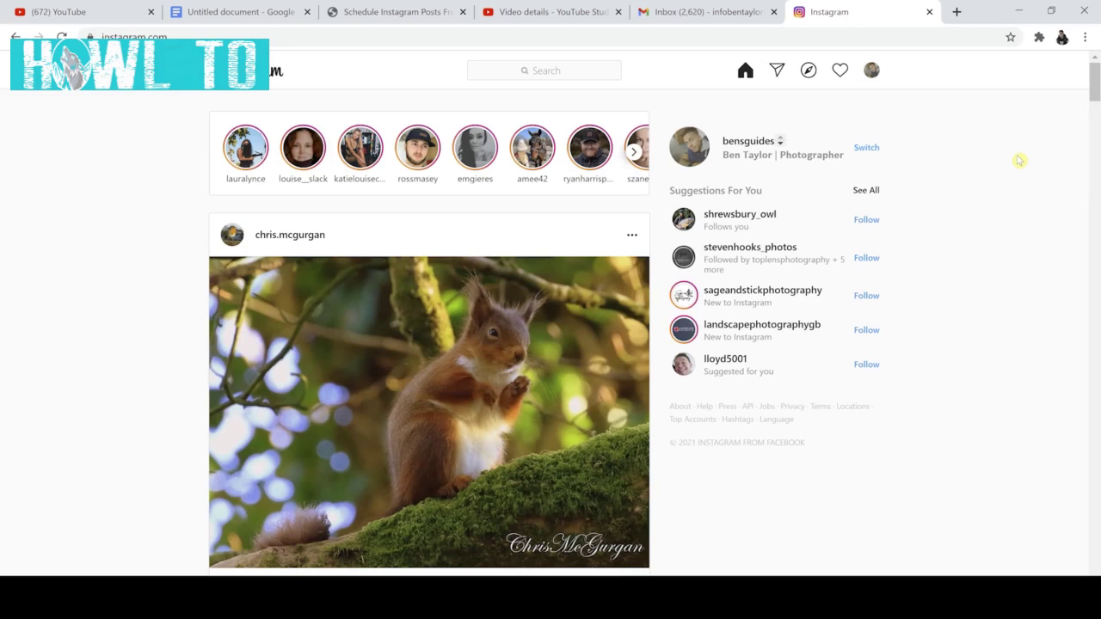
click(741, 141)
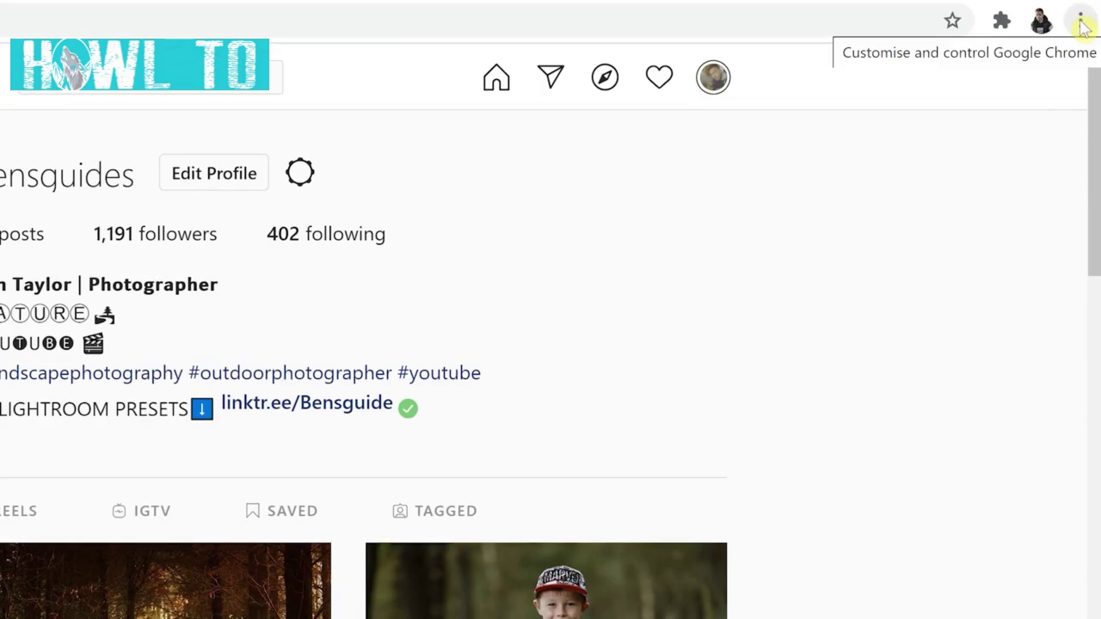
- Open Chrome's developer tools, turn on mobile device emulation and reload the profile page
click(1080, 23)
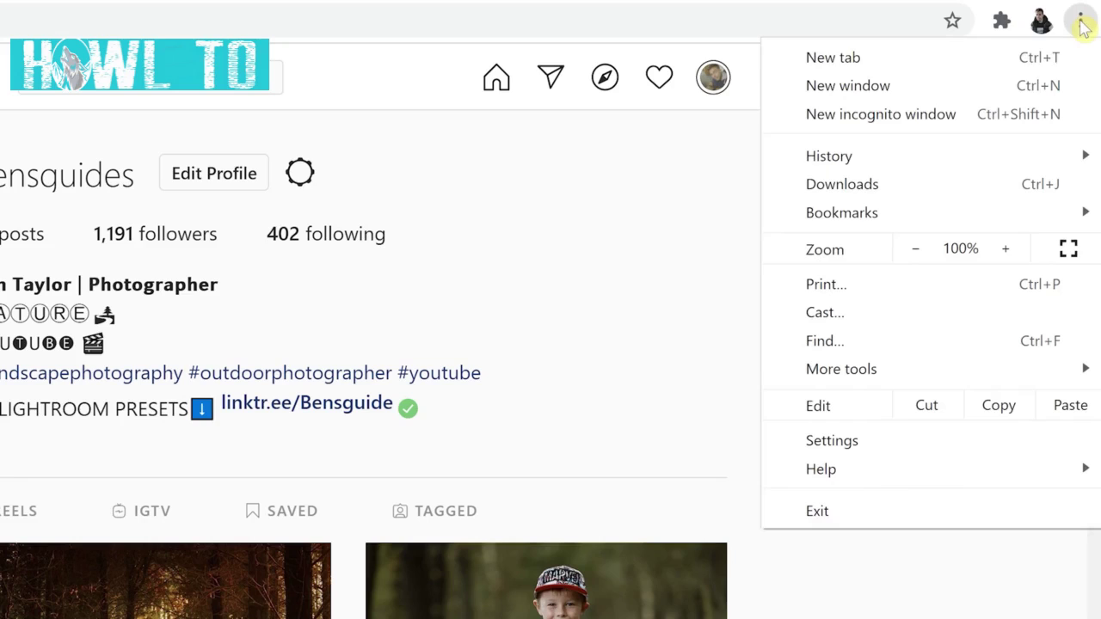
mouse_move(949, 371)
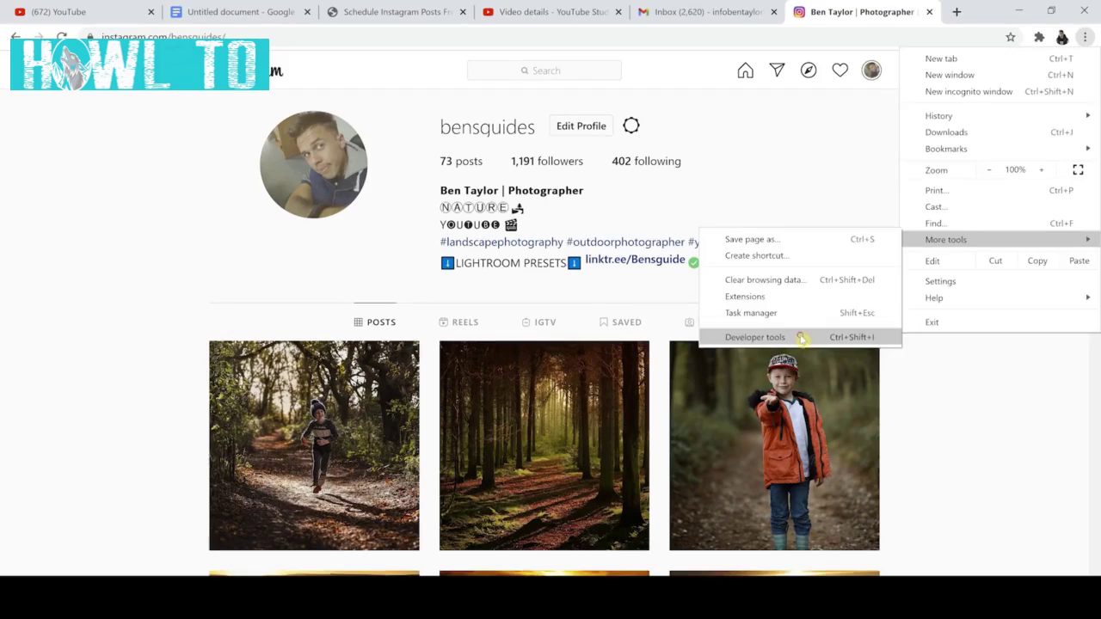
click(593, 540)
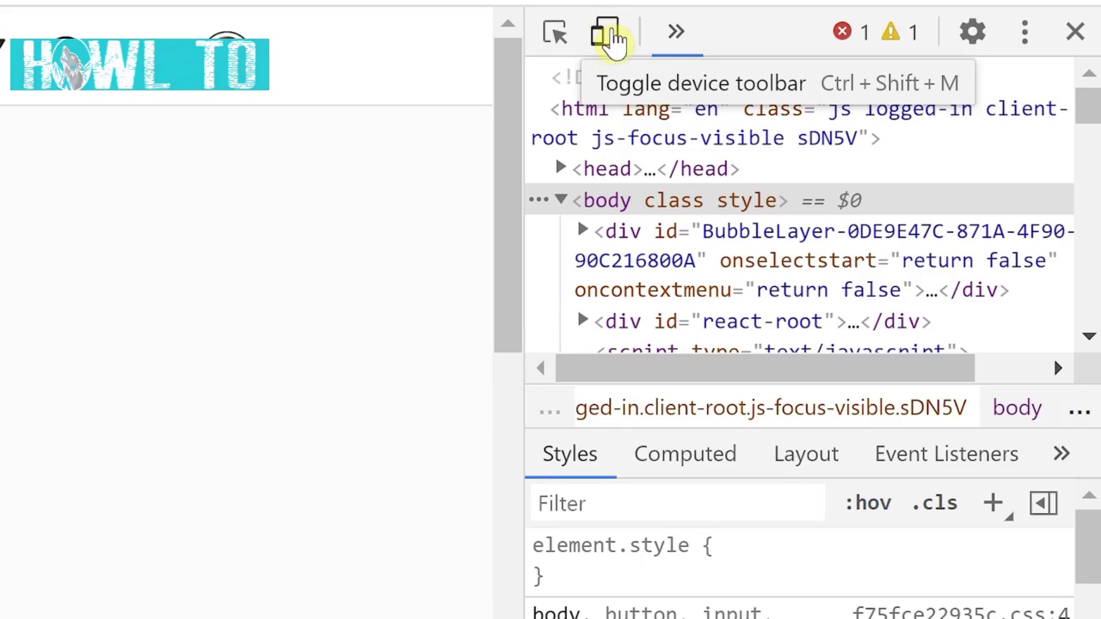
click(607, 34)
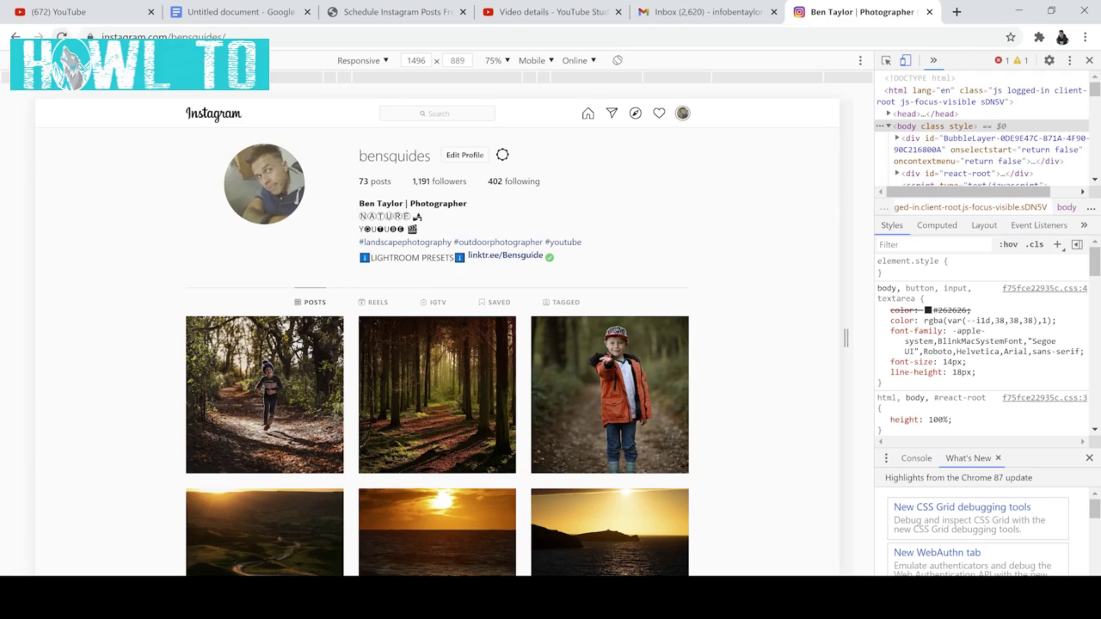
click(61, 37)
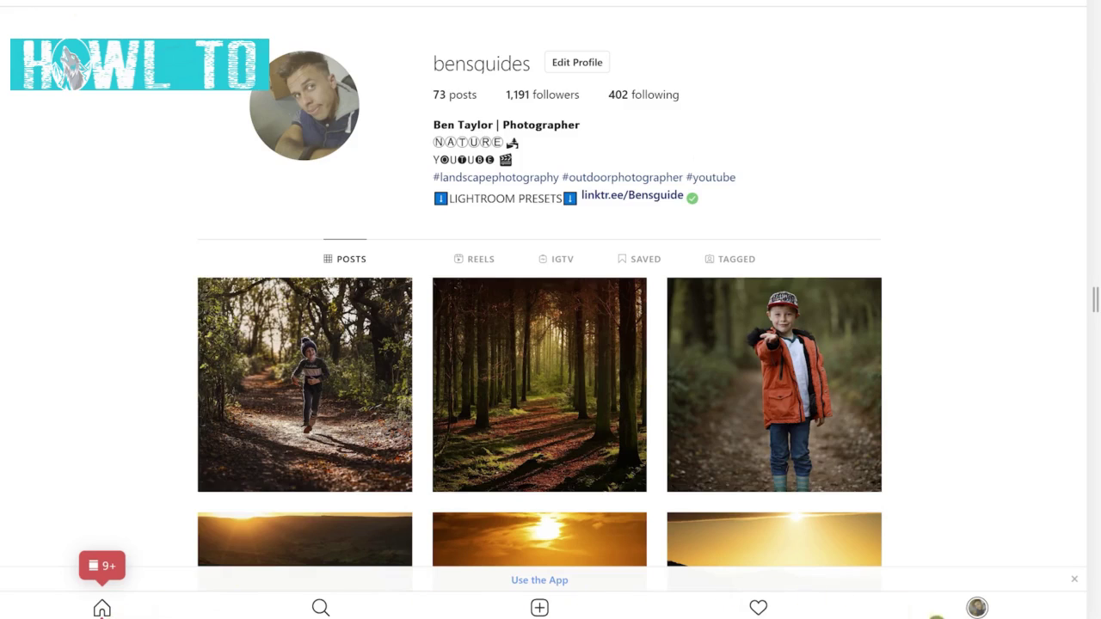
- Open the file chooser for a new post and cancel it without picking a file
click(539, 608)
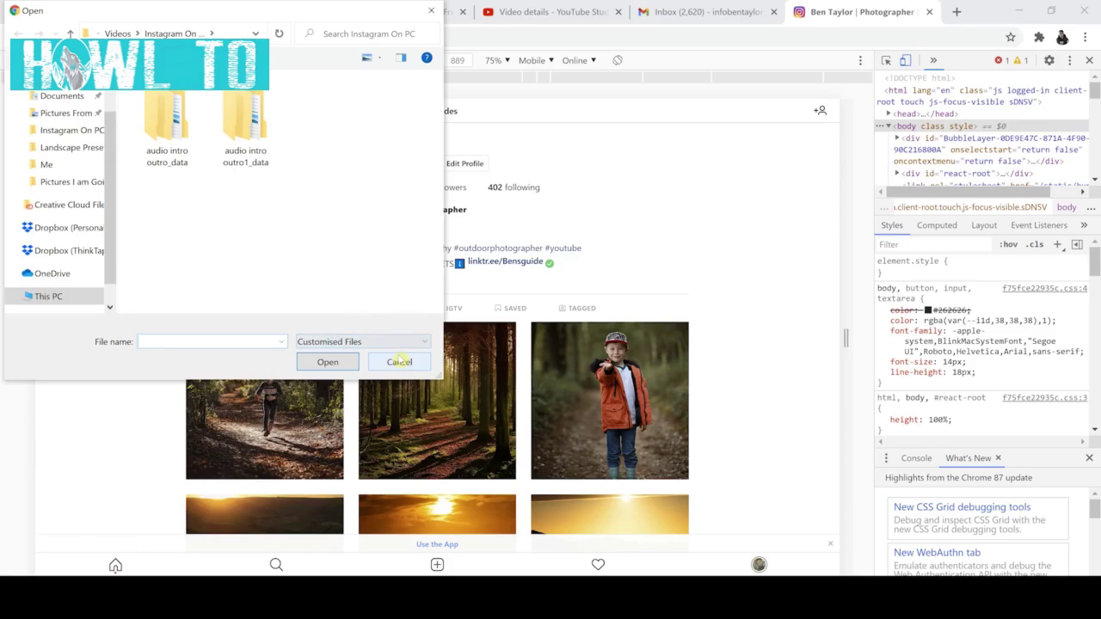
click(399, 361)
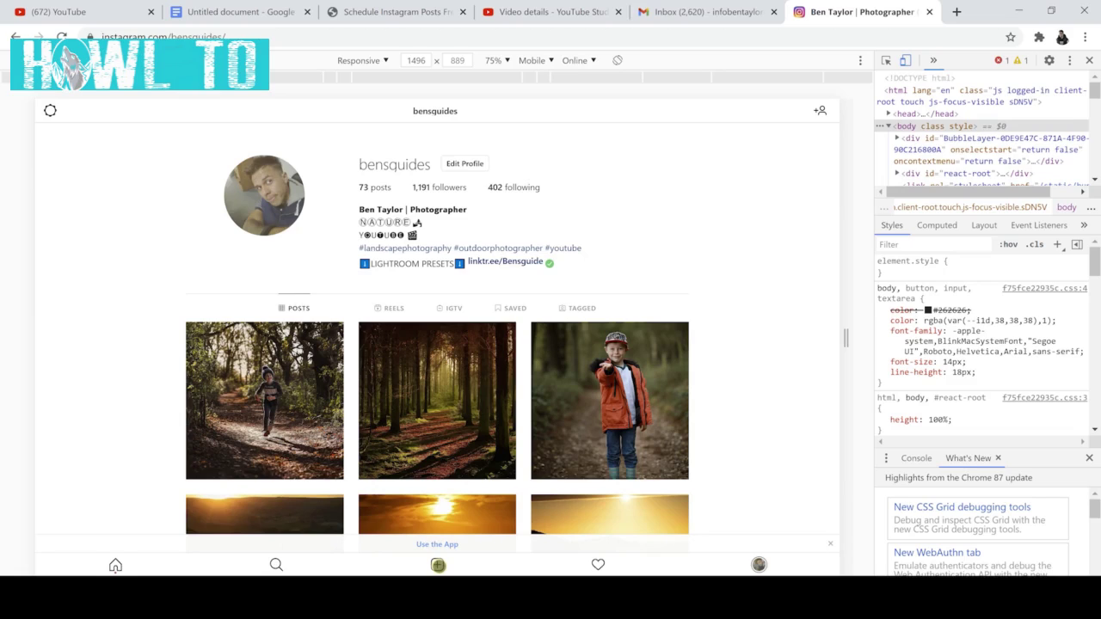
- Like the first post in the home feed, view its comments and return to the feed
click(114, 565)
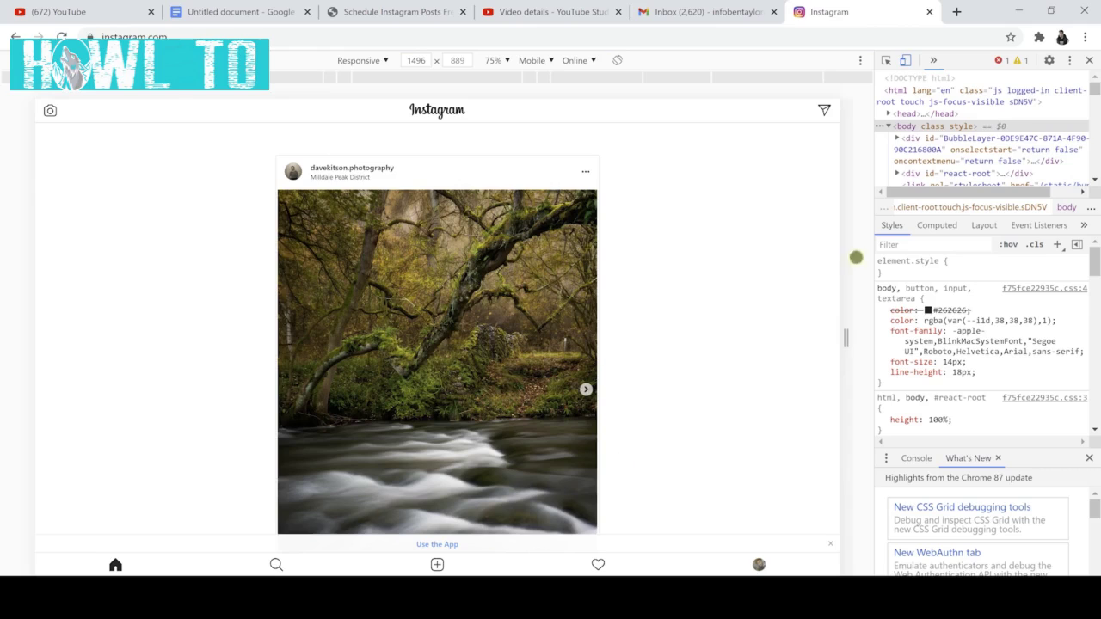
scroll(802, 319, down, 1)
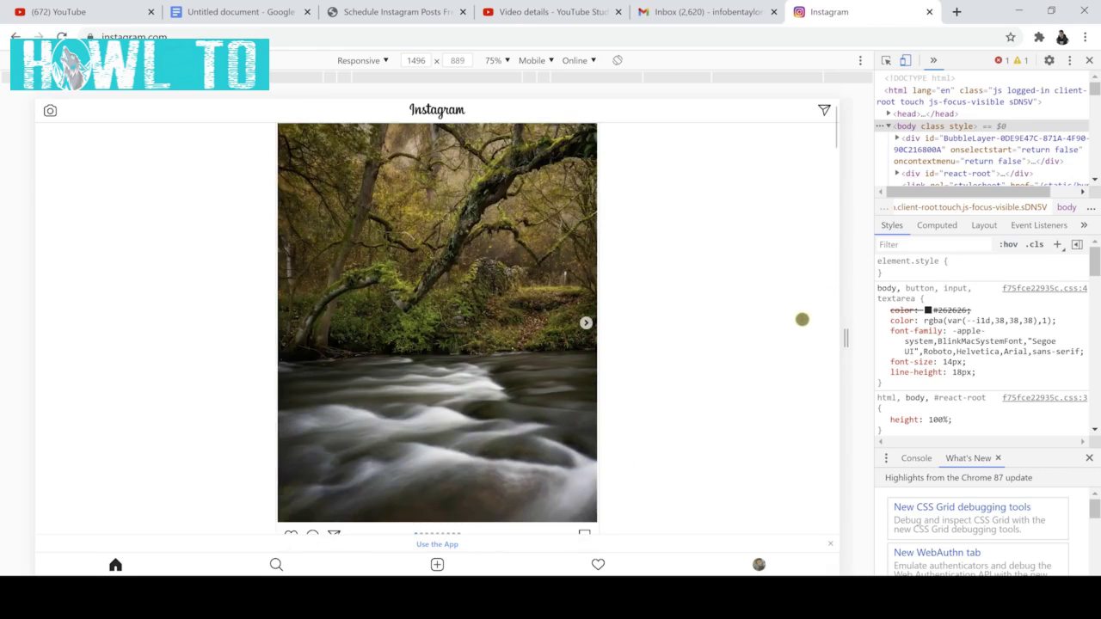
scroll(295, 450, down, 1)
click(292, 451)
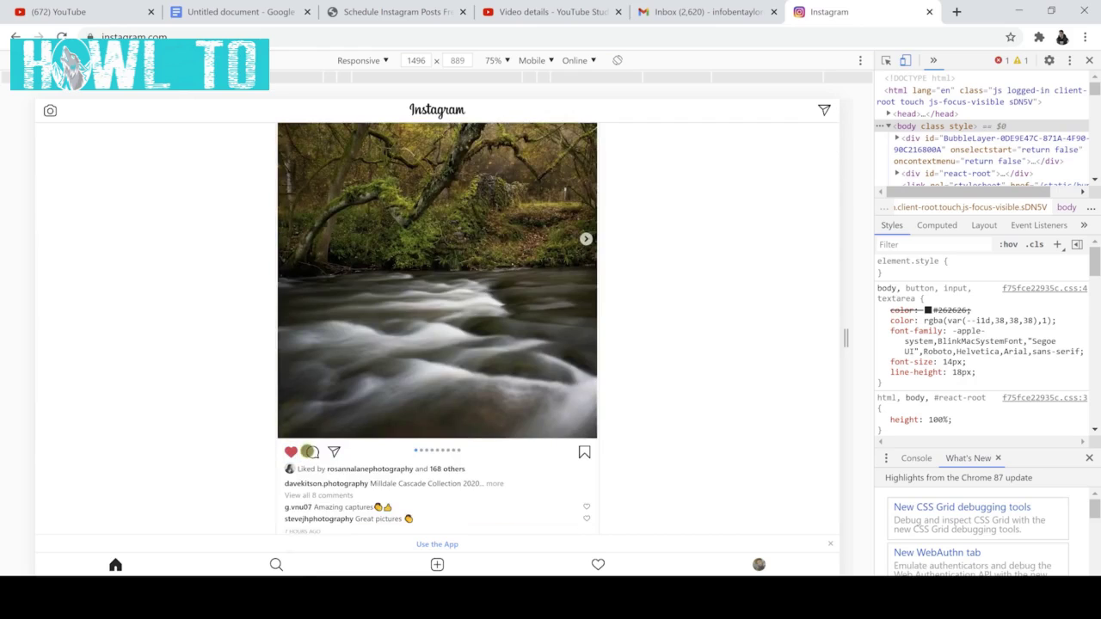
click(307, 451)
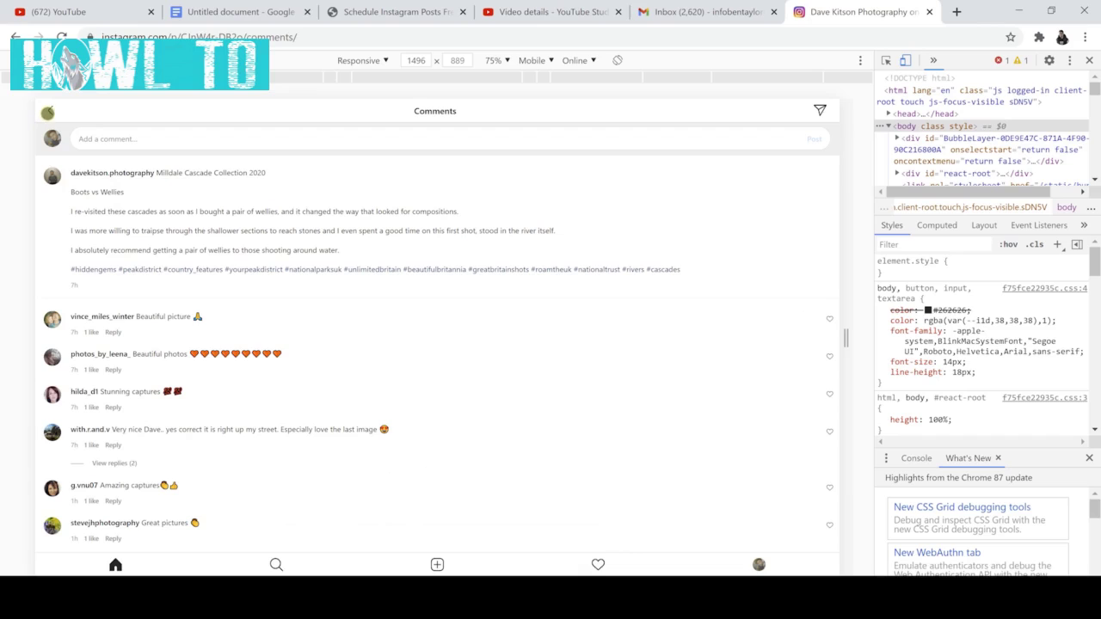
click(47, 113)
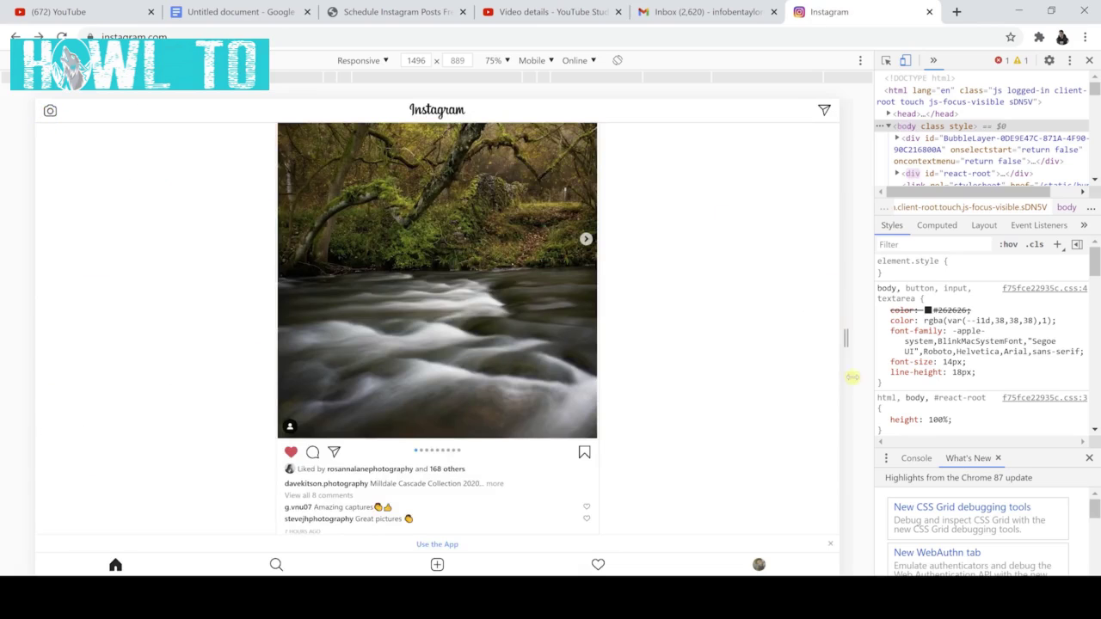
scroll(794, 342, up, 1)
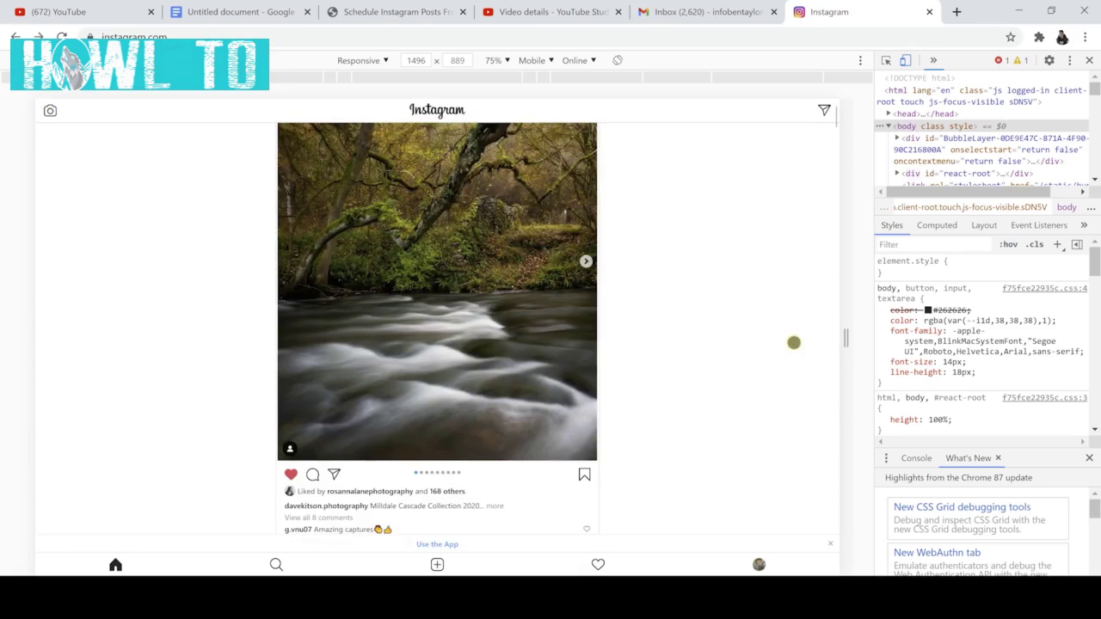
scroll(689, 432, up, 3)
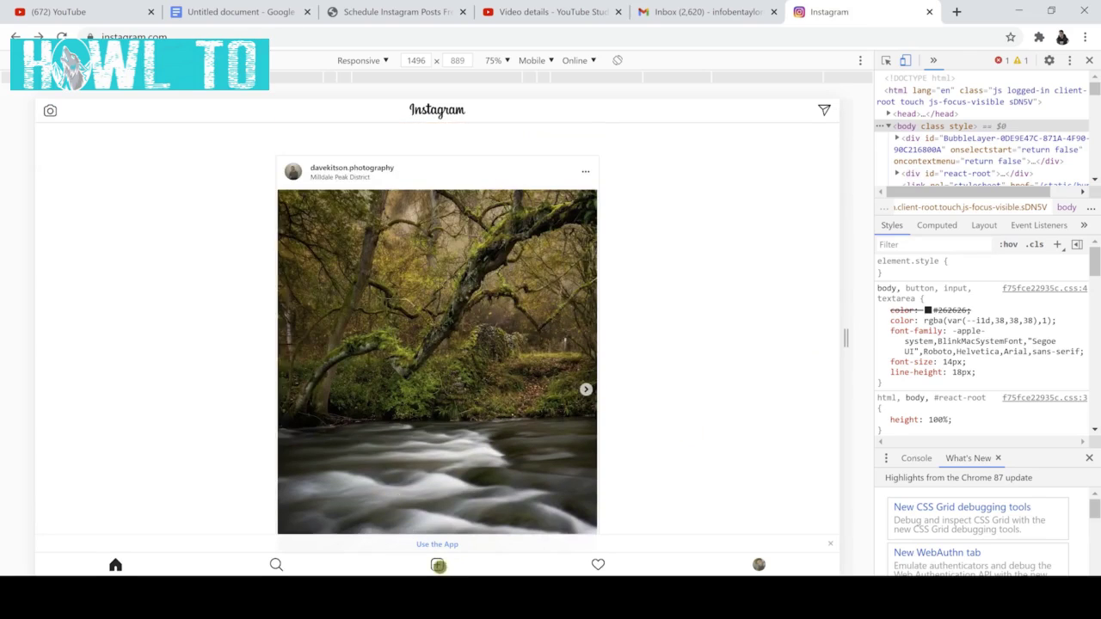
- Start a new post with the photo "leading line 2" from the "Pictures I am Going To Use" folder
click(437, 564)
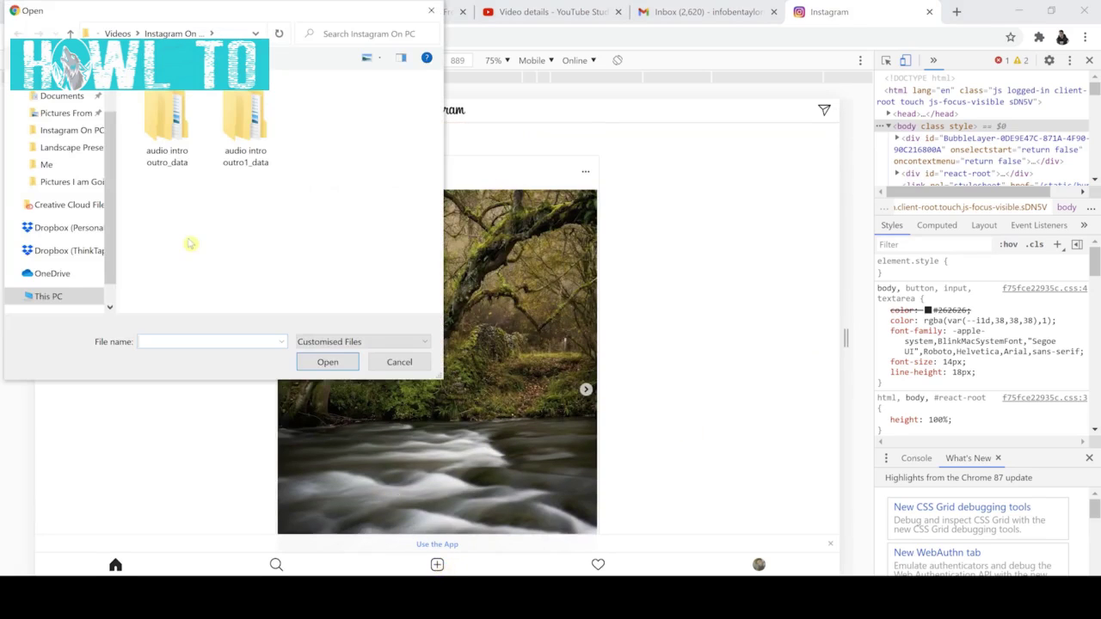
click(78, 184)
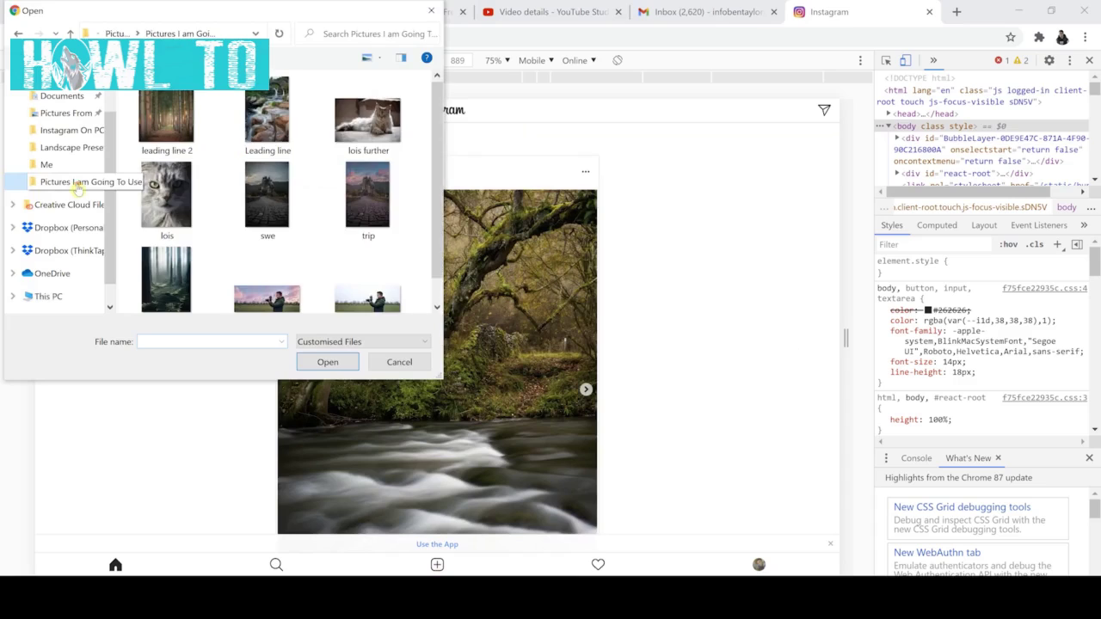
click(136, 109)
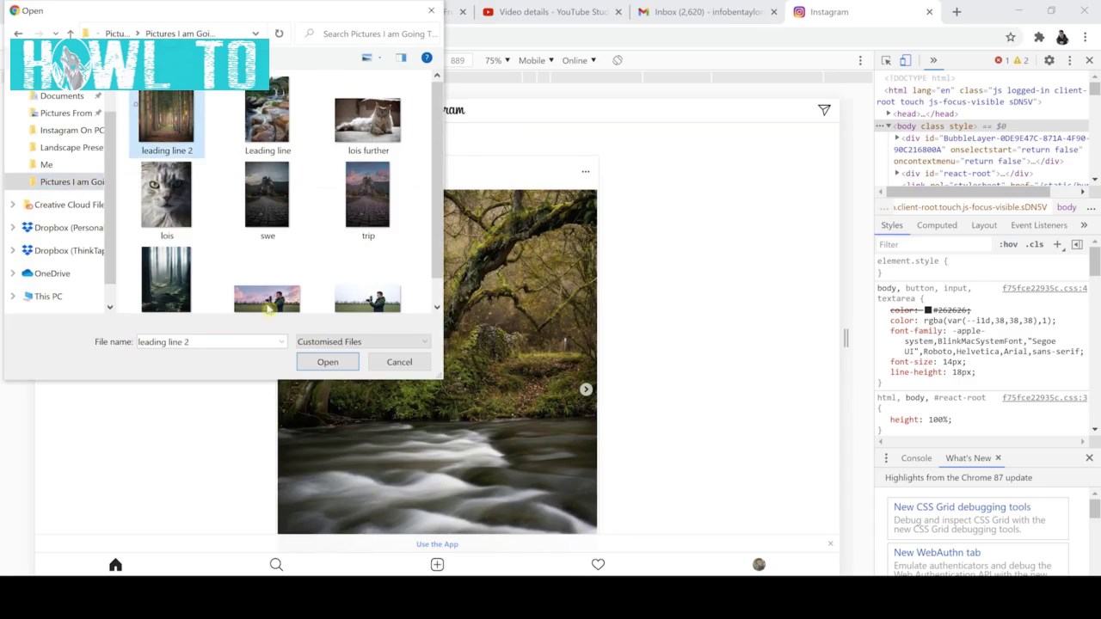
click(332, 363)
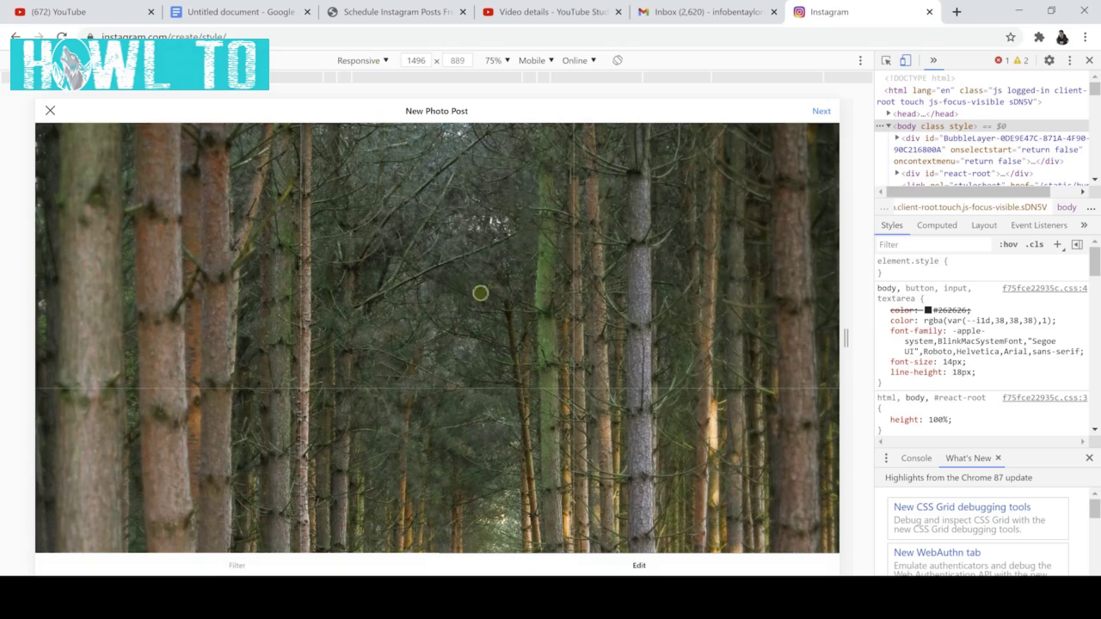
- Set the emulated device to iPhone X and fit the whole forest photo into the post instead of the square crop
click(386, 61)
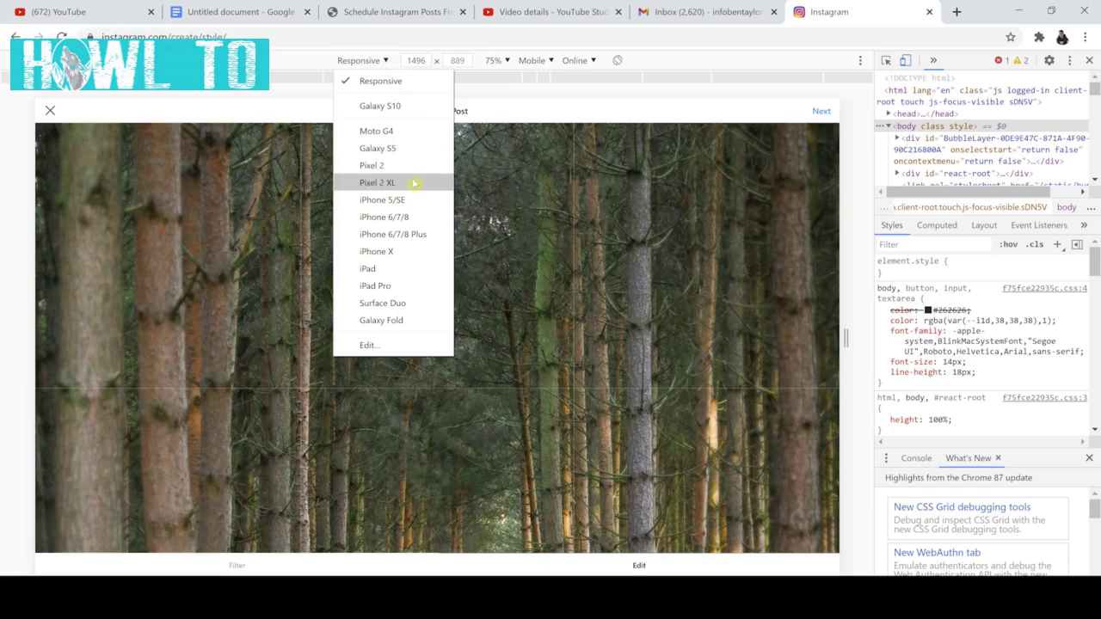
click(389, 252)
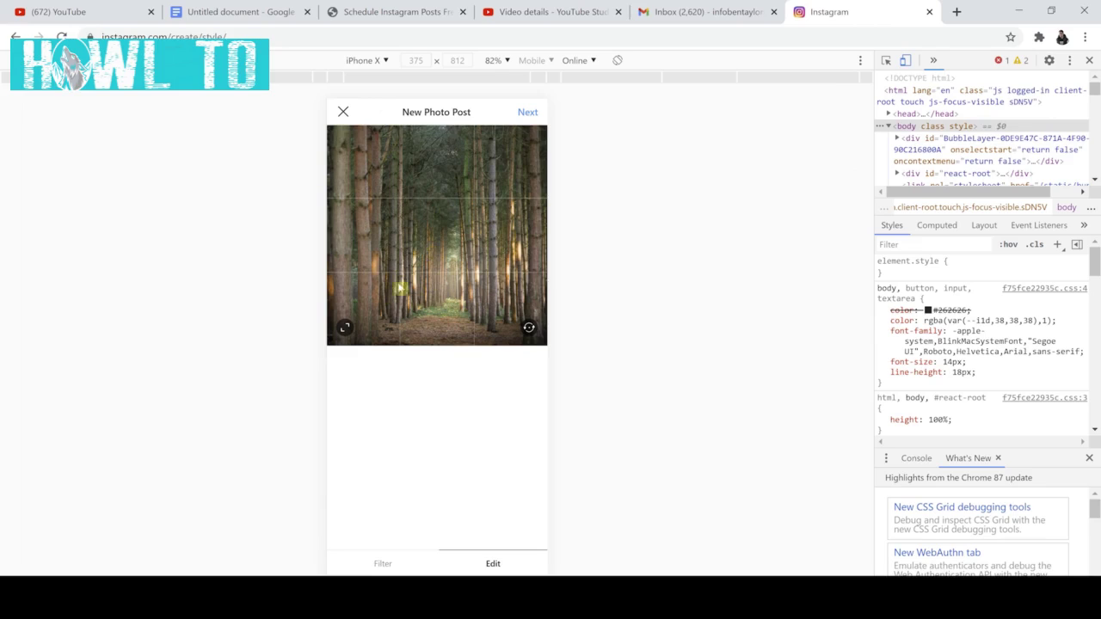
click(345, 326)
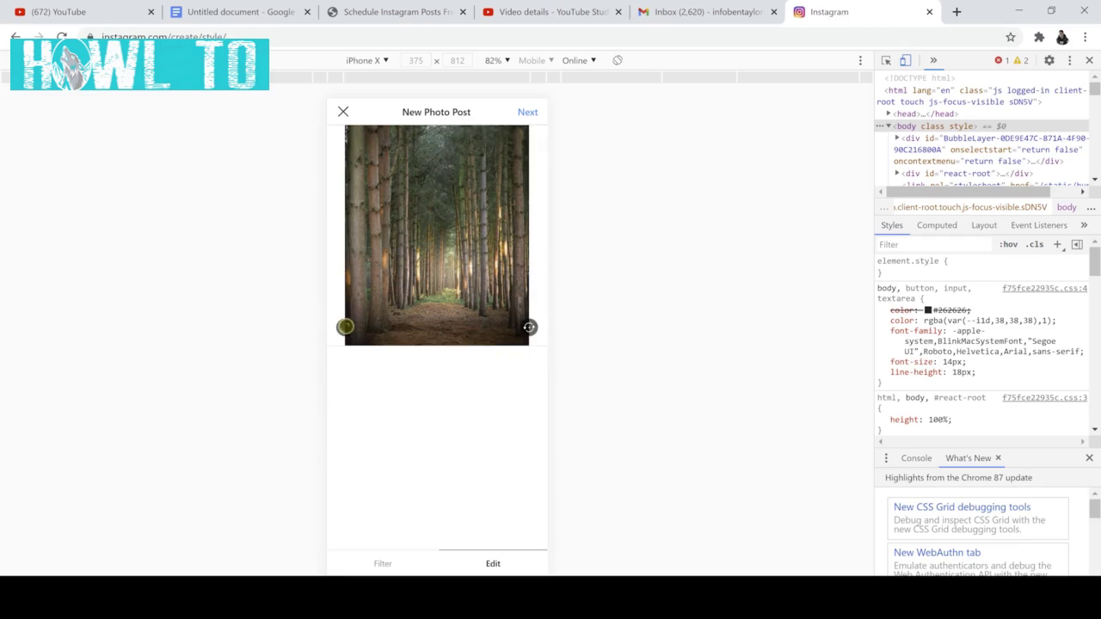
click(345, 326)
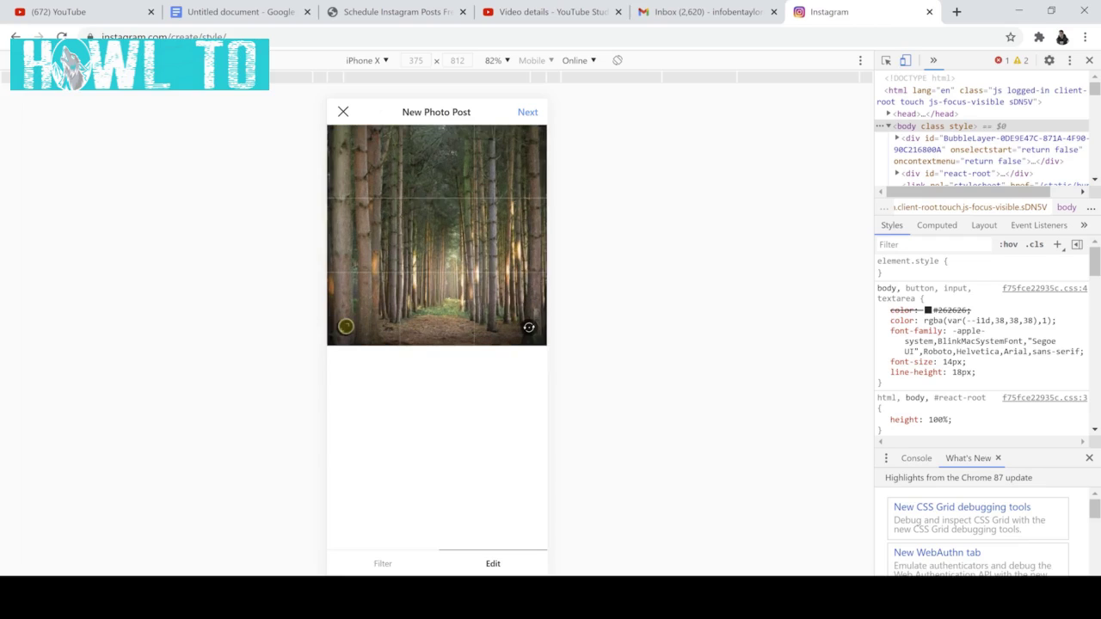
click(345, 326)
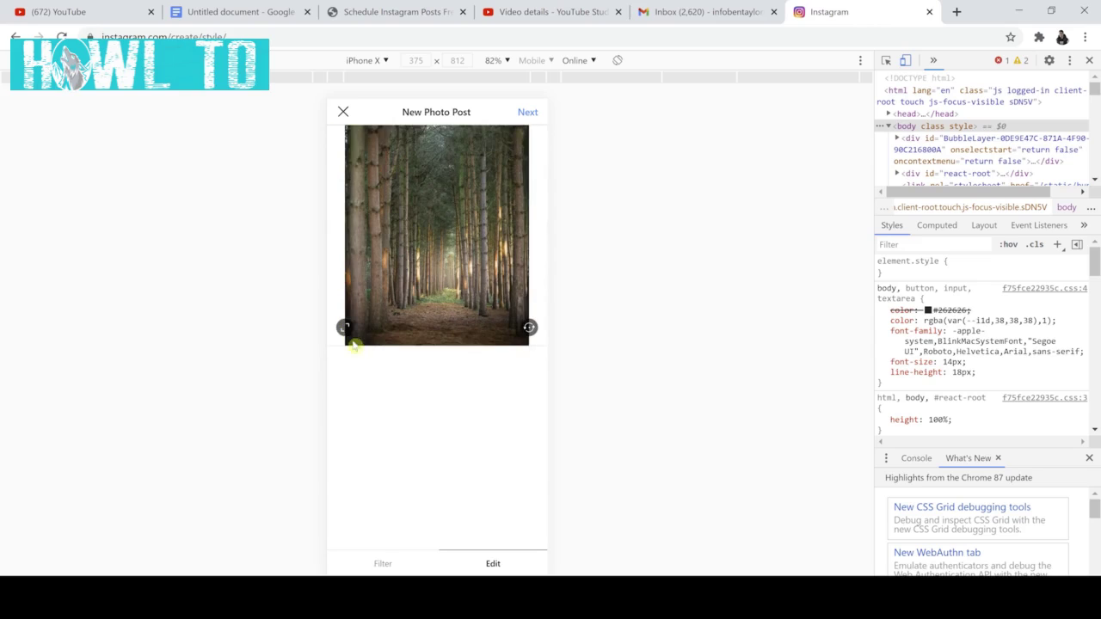
- View the available filters without applying one, continue to the post details and share the photo post
click(386, 564)
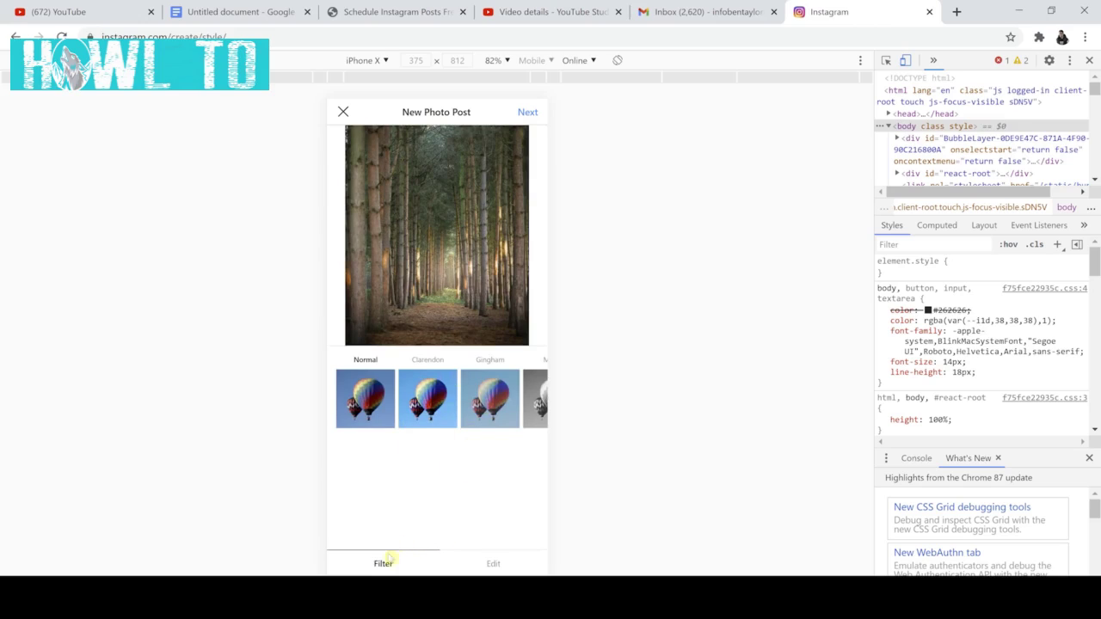
click(481, 564)
click(529, 114)
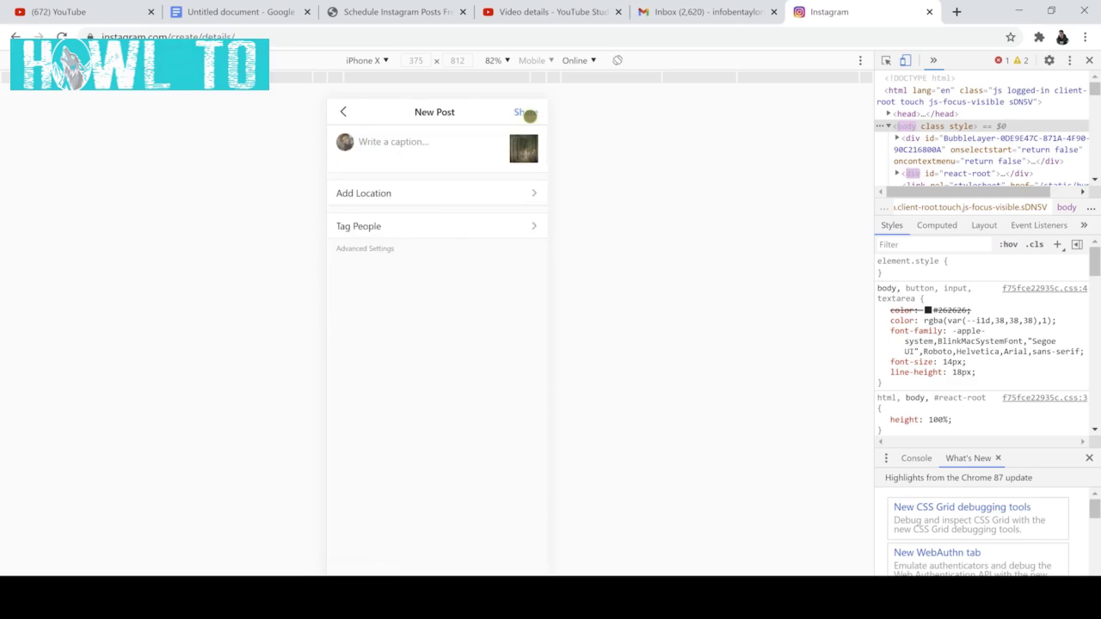
click(372, 143)
click(527, 116)
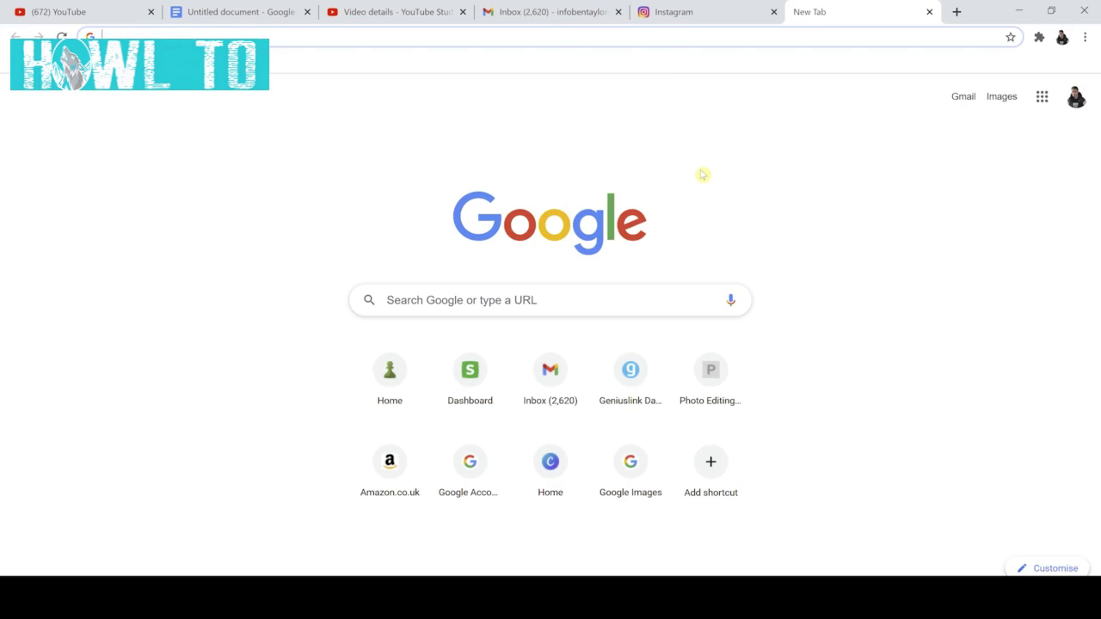
- Search Google for "lately social" and open the Lately Social website
click(534, 312)
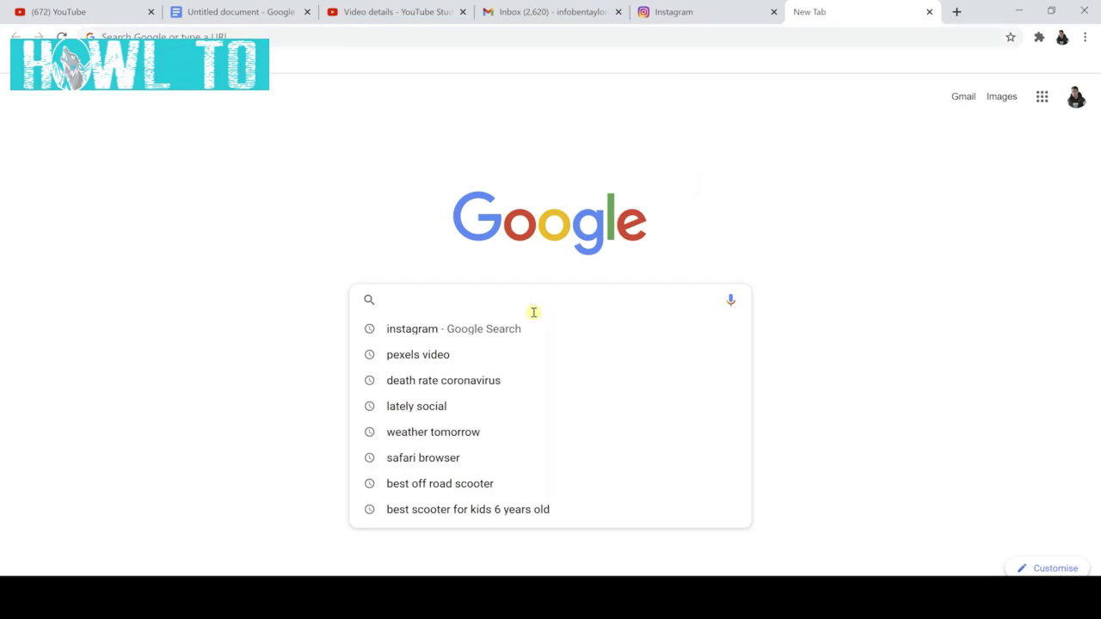
text(latel)
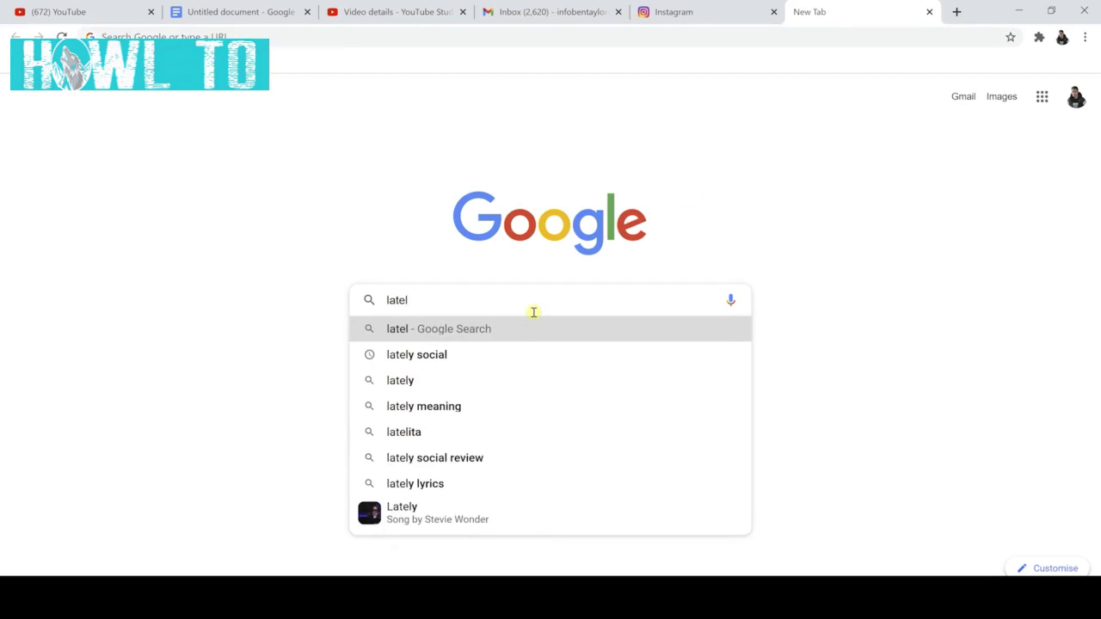
text(y social)
key(Return)
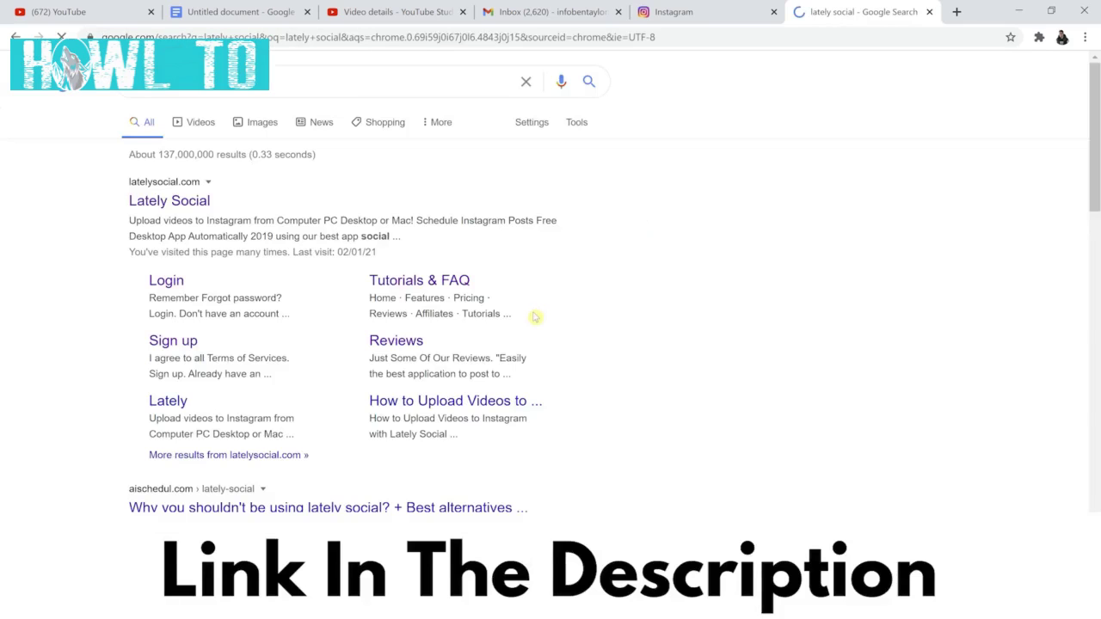
click(158, 201)
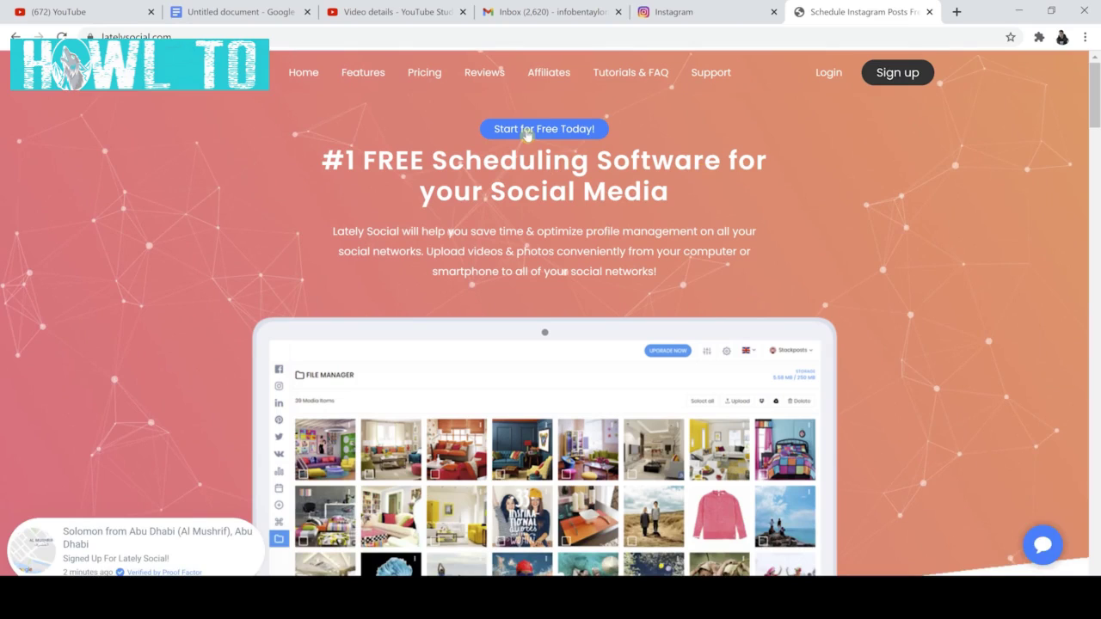
- Examine the features of the Free, Personal and Agency plans in the site's pricing section
click(430, 74)
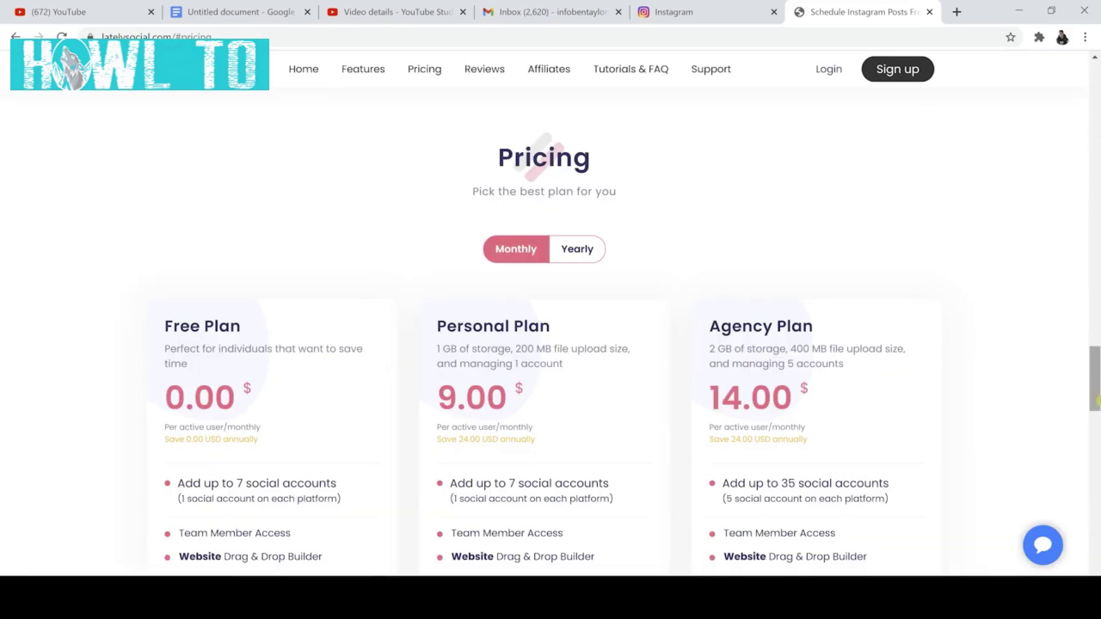
drag(1095, 392, 1096, 422)
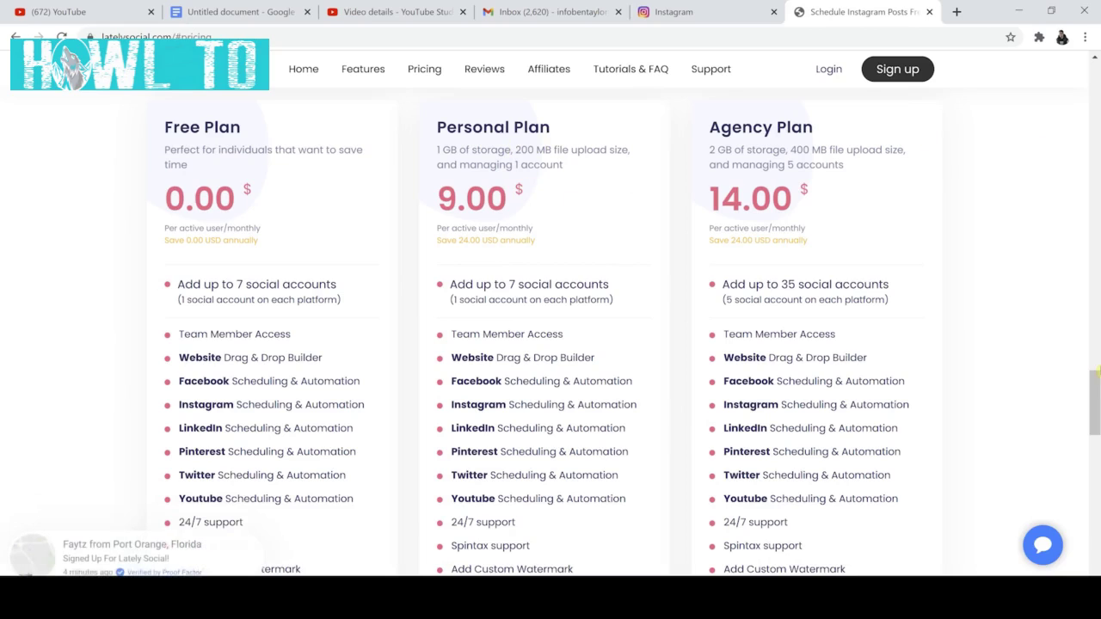
- Compare the yearly prices of the Free, Personal and Agency plans with their monthly prices
scroll(1097, 407, down, 1)
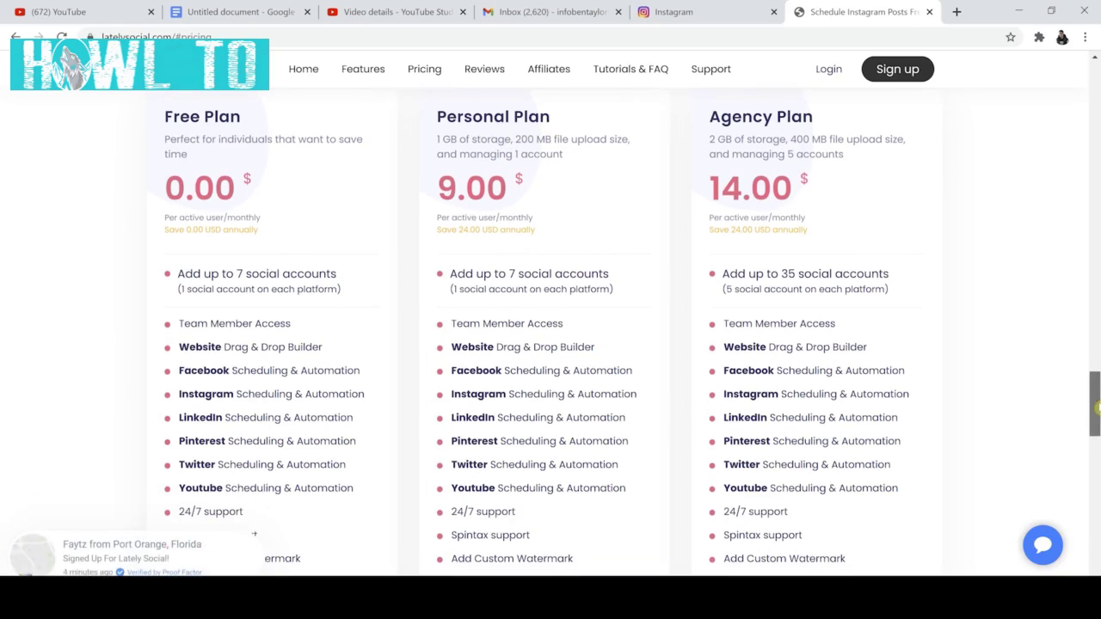
scroll(1095, 405, up, 2)
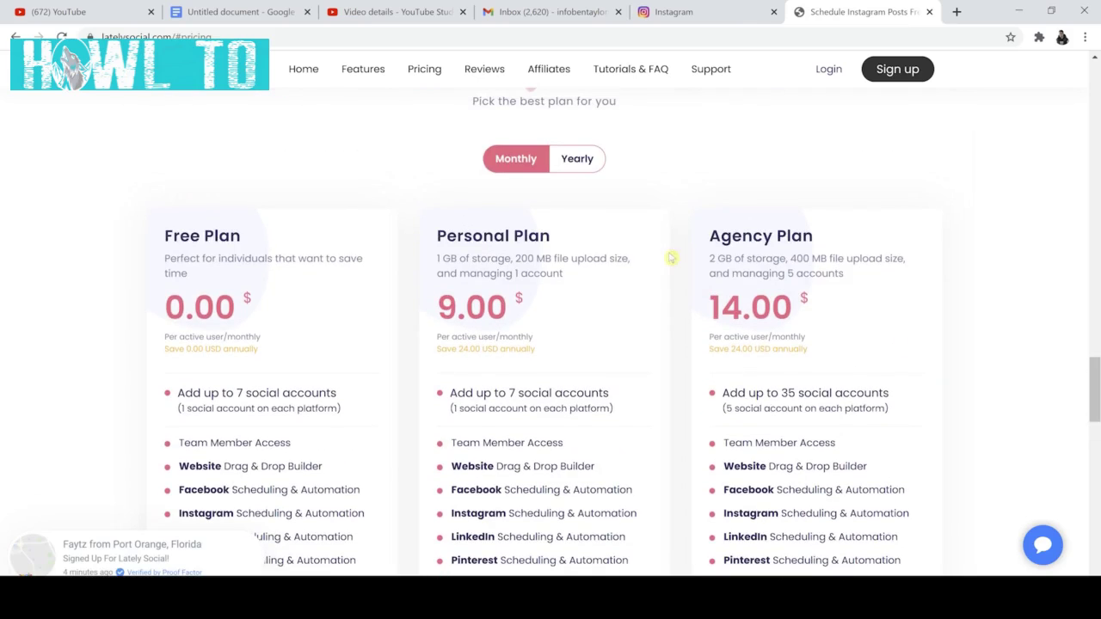
click(576, 162)
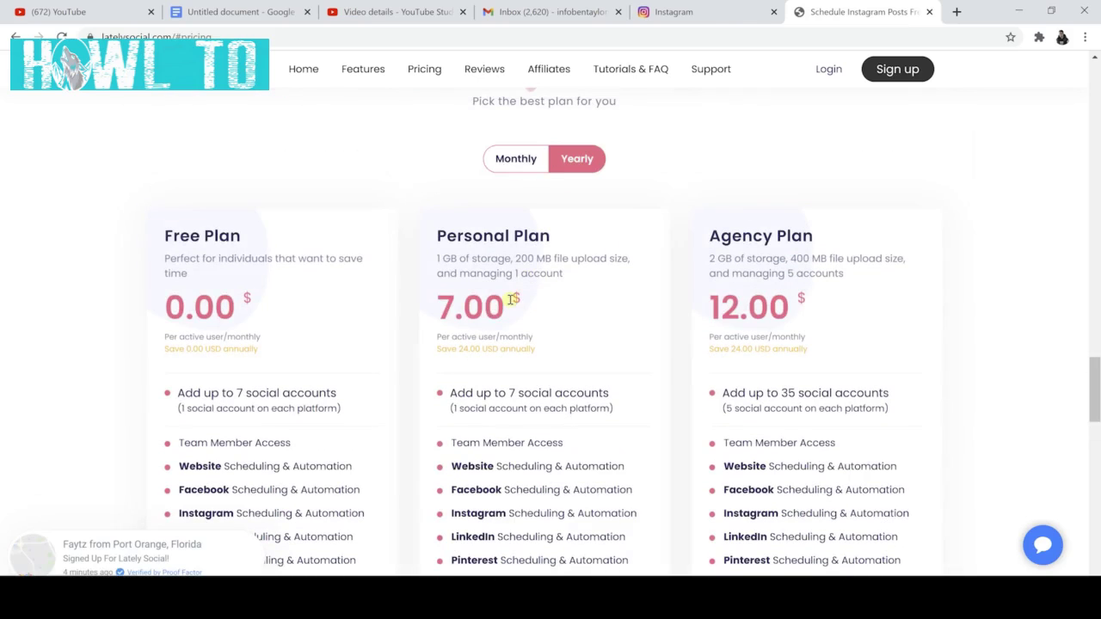
click(519, 163)
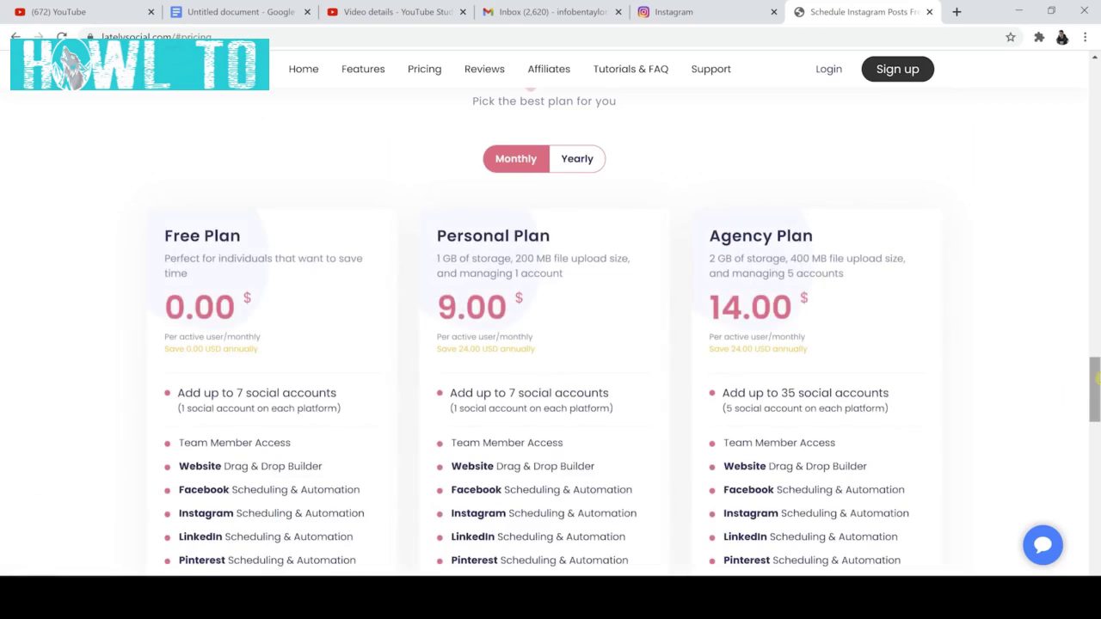
- Examine the storage and file size limits of the first three plans and the Enterprise, Business and VIP plans' offers
scroll(551, 327, down, 3)
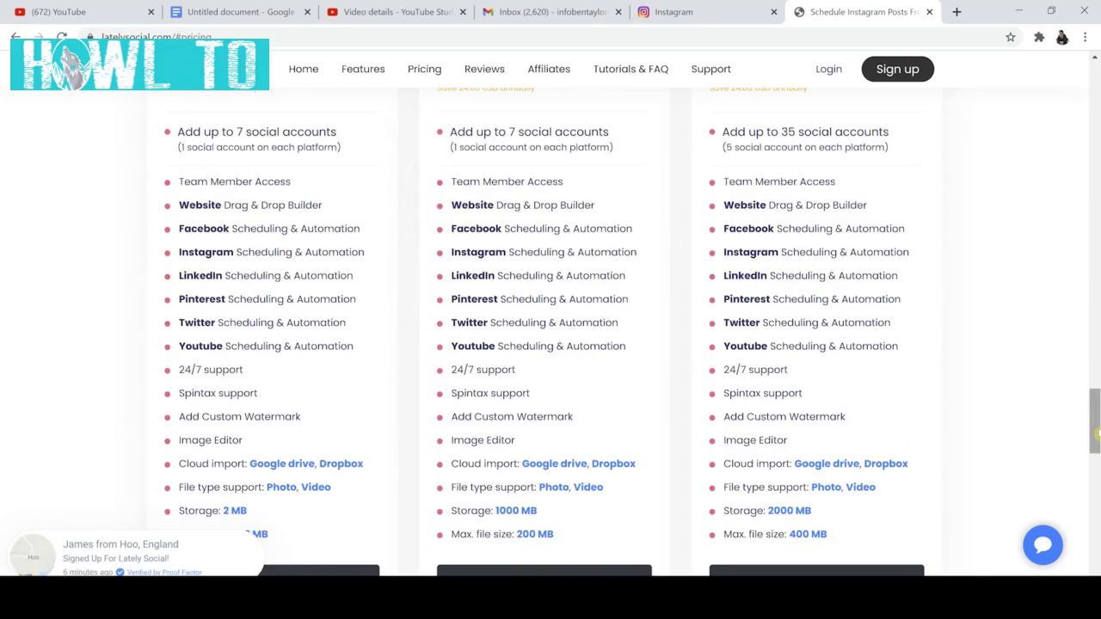
drag(1095, 436, 1095, 413)
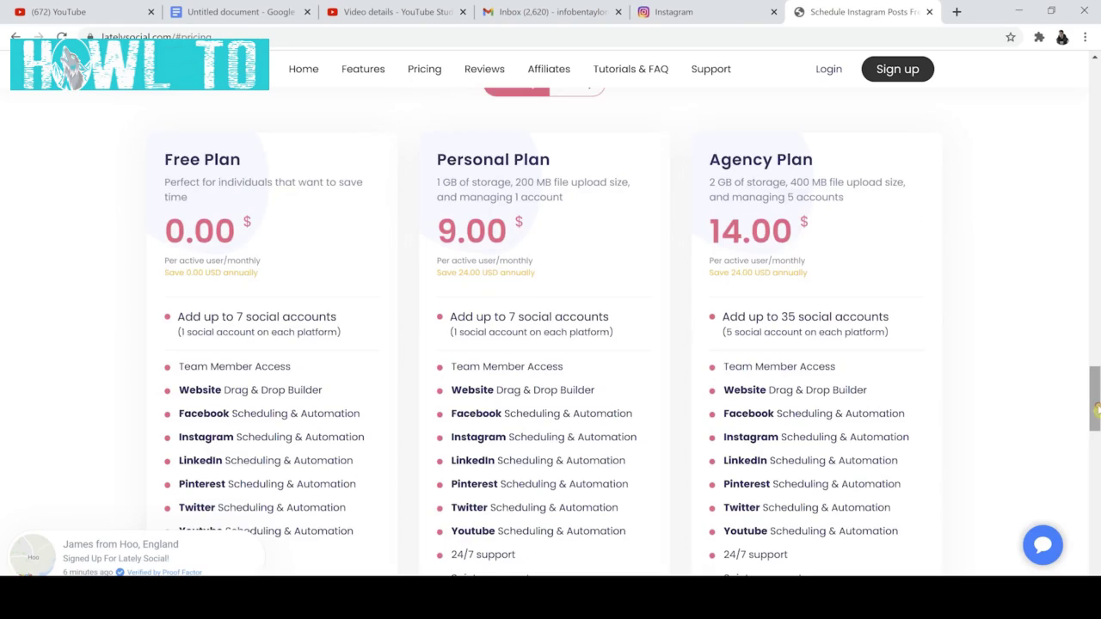
drag(1096, 411, 1097, 456)
scroll(418, 343, down, 1)
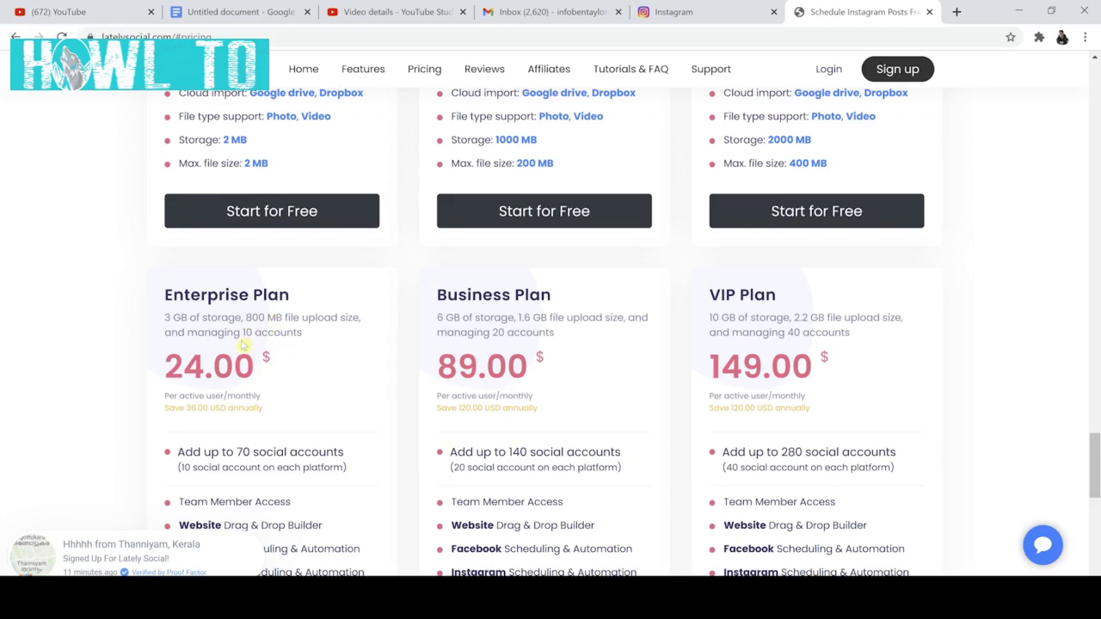
drag(1097, 465, 1073, 435)
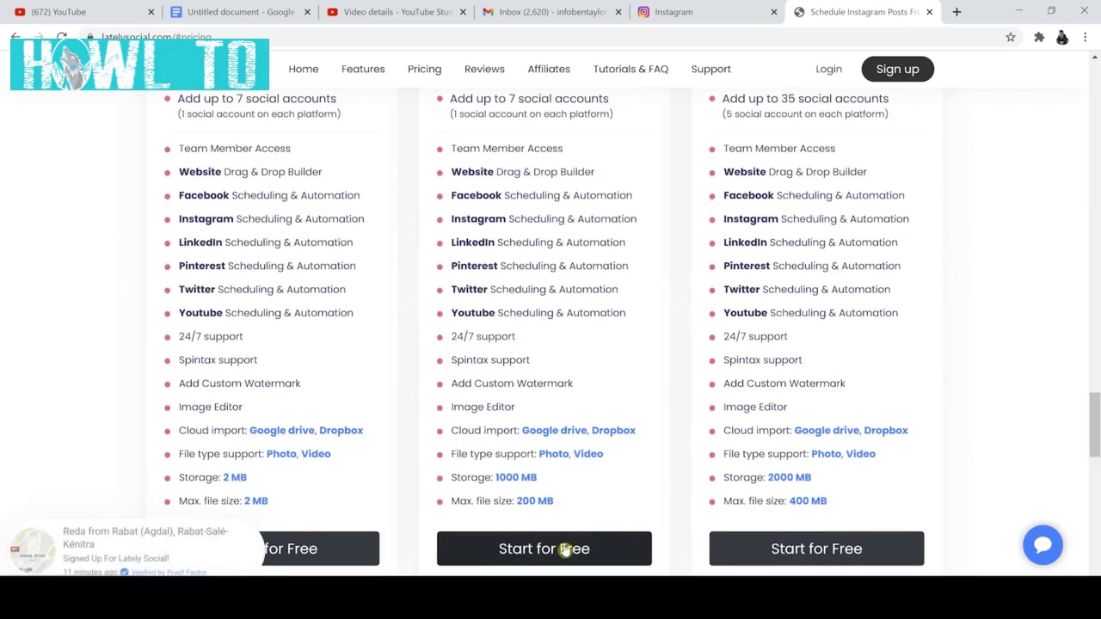
drag(1097, 439, 1098, 401)
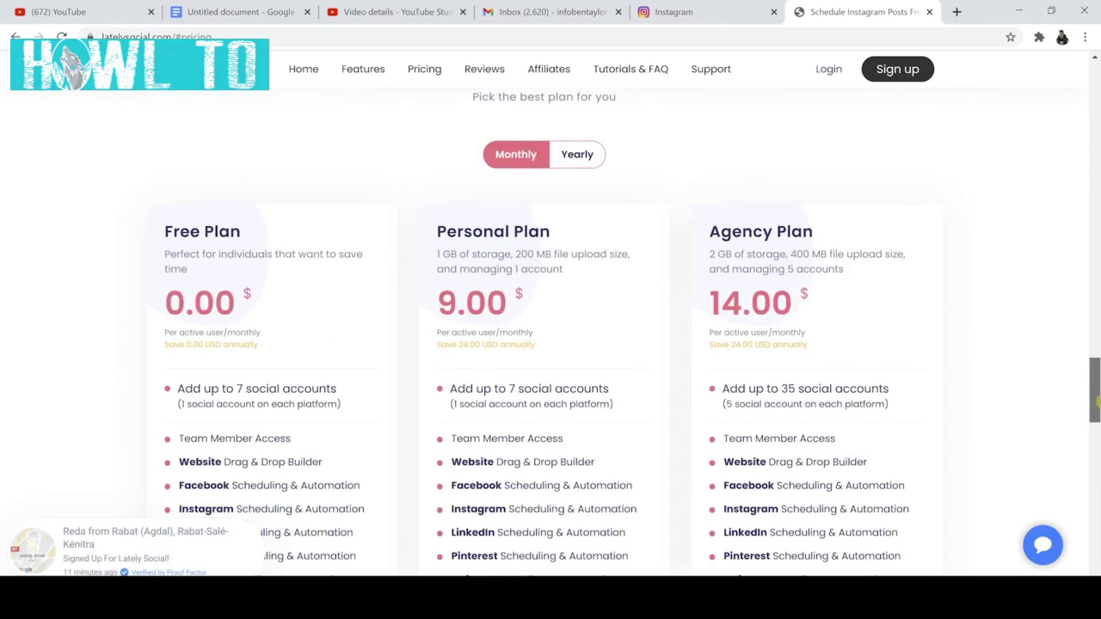
- Sign up for Lately Social and open the account manager from the dashboard
click(897, 75)
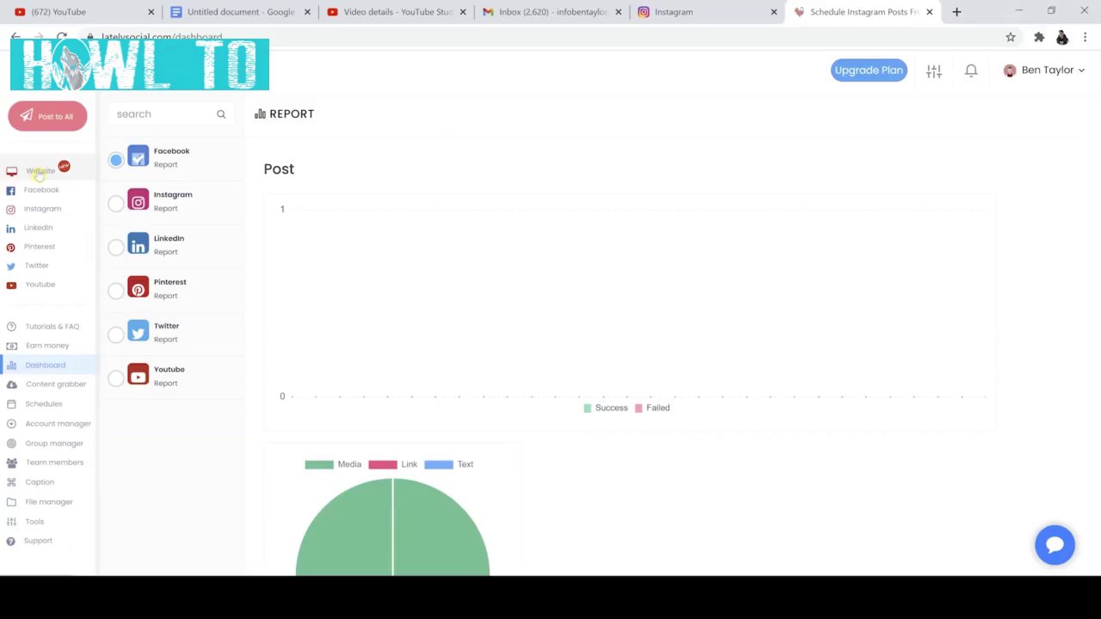
mouse_move(312, 292)
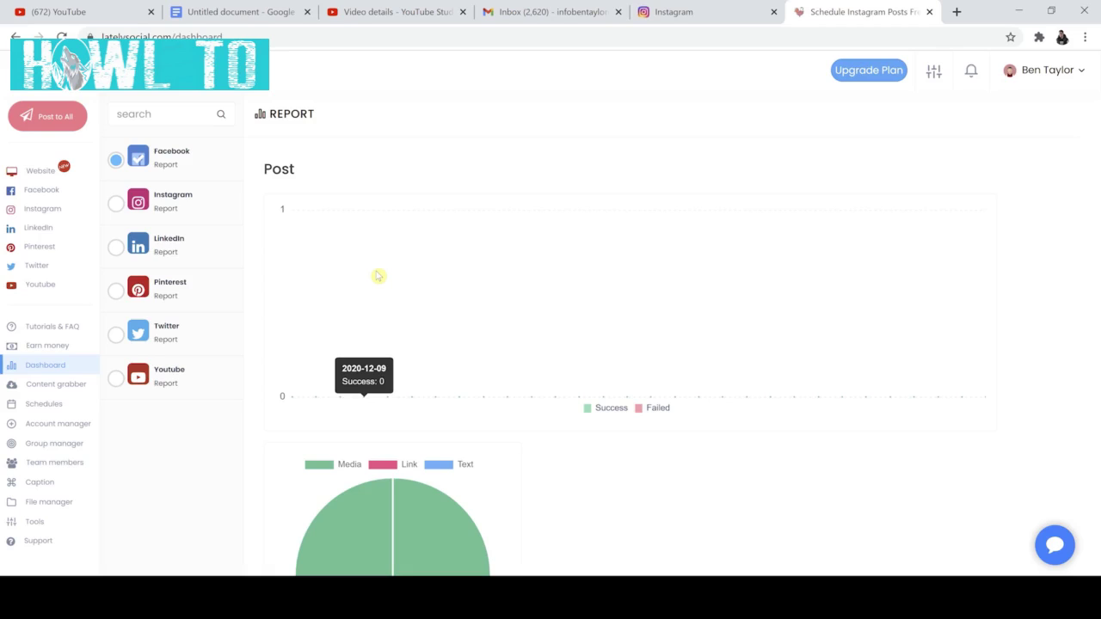
click(75, 430)
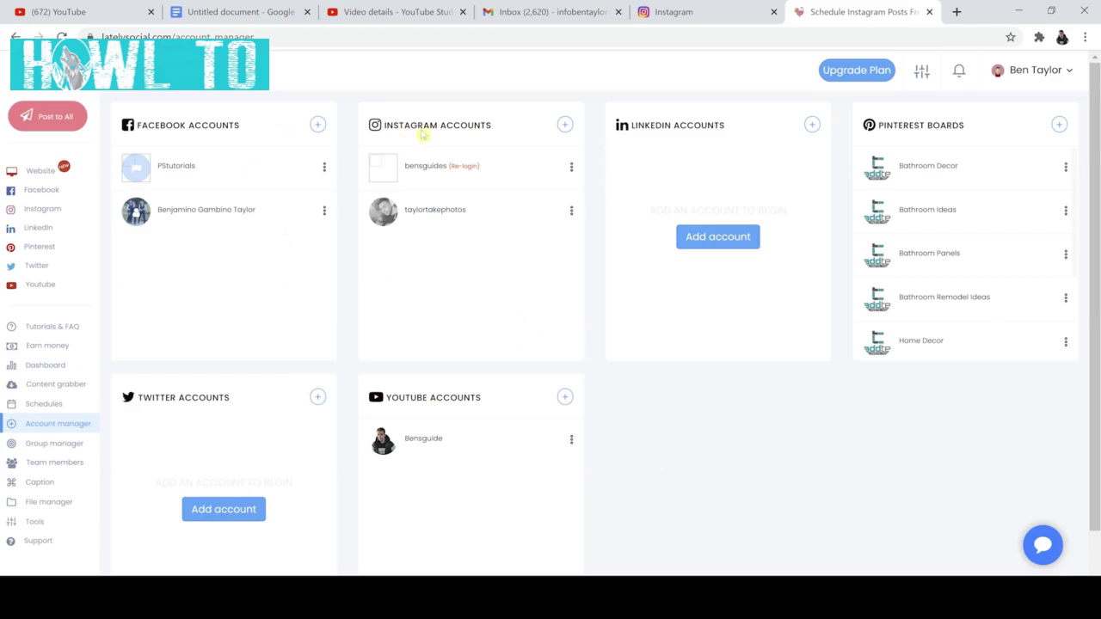
- Examine the form for adding an Instagram account and its explanation of where the verification code is sent, and close it without adding an account
click(565, 125)
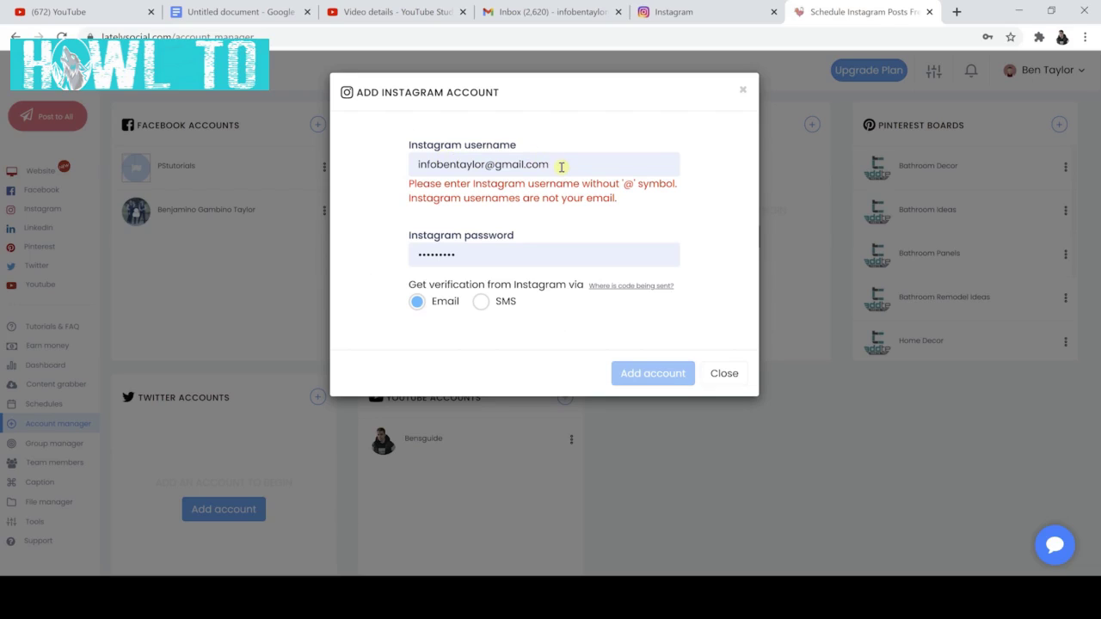
drag(561, 166, 415, 181)
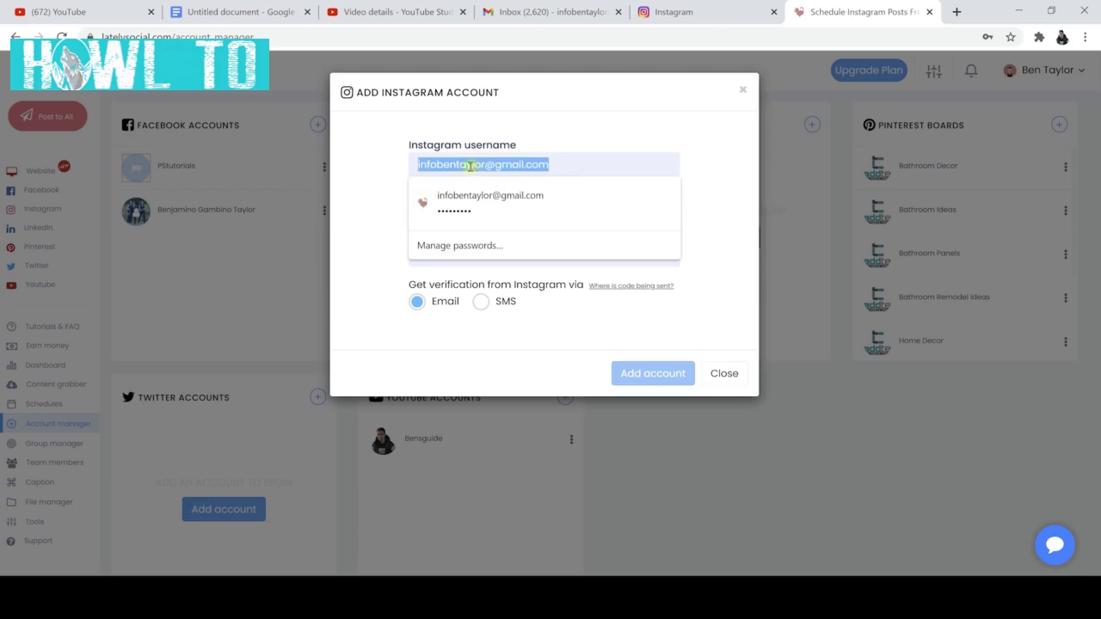
click(586, 127)
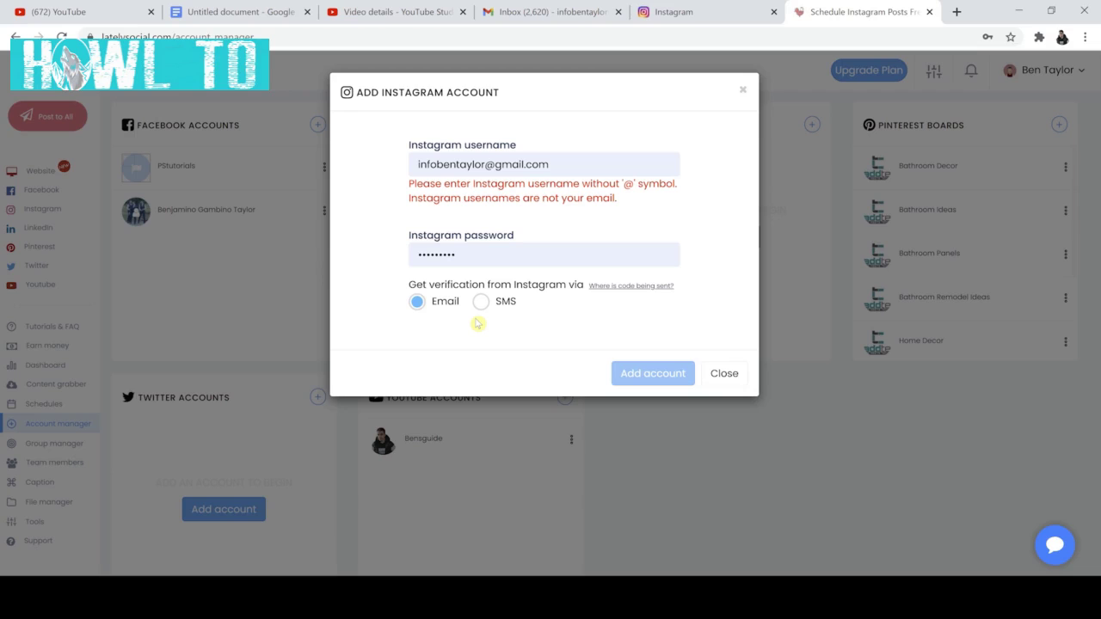
click(616, 289)
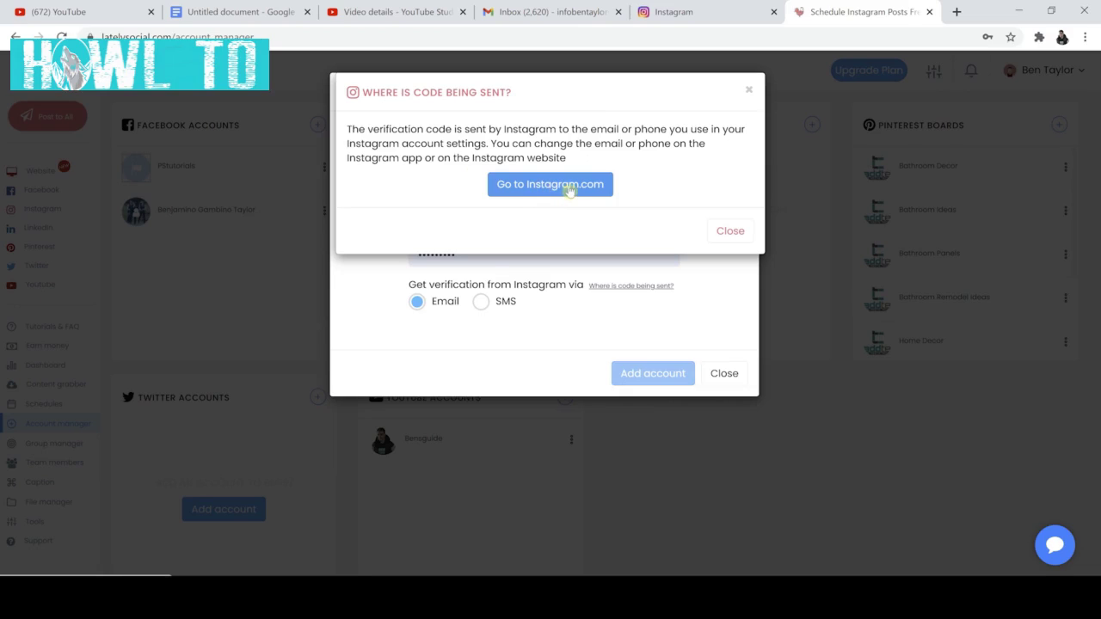
click(748, 91)
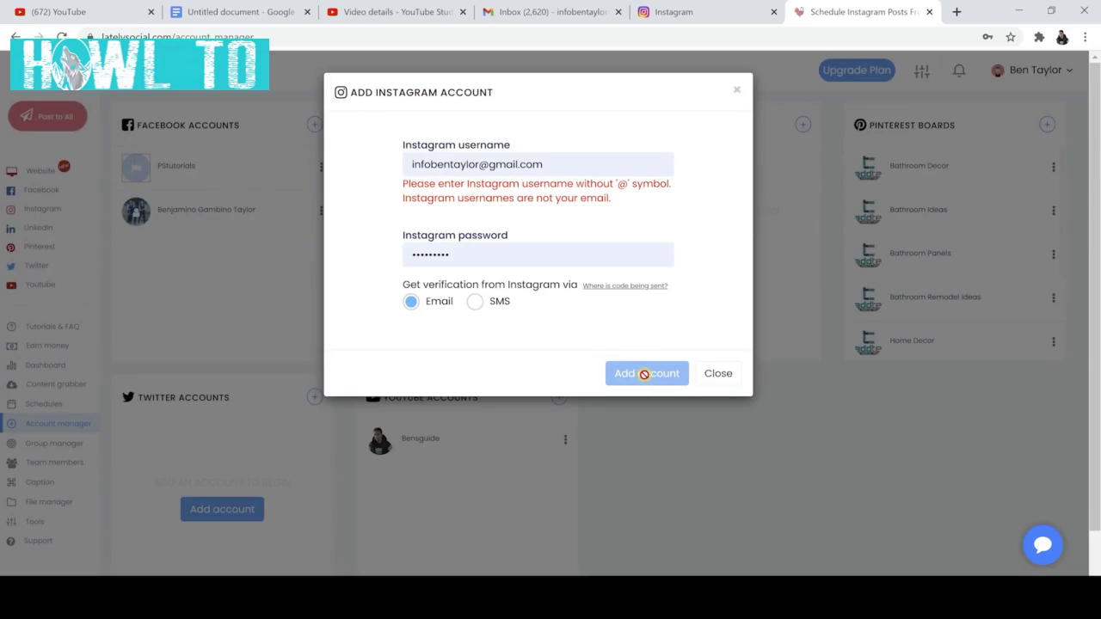
click(739, 92)
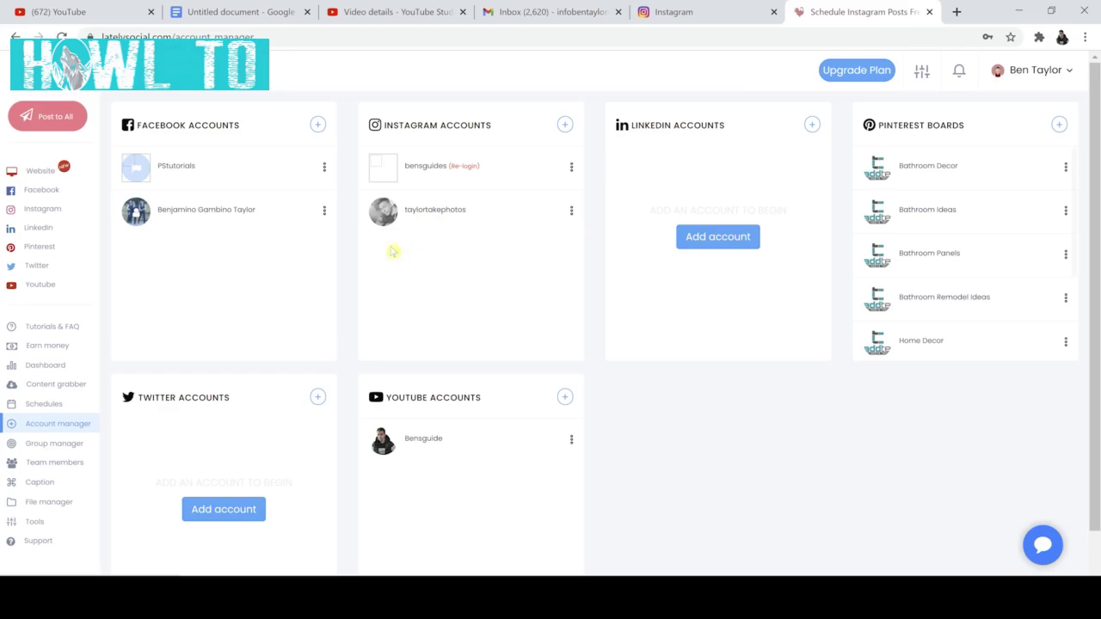
- Start a new Instagram timeline post and upload the "trip" picture from the computer
click(38, 210)
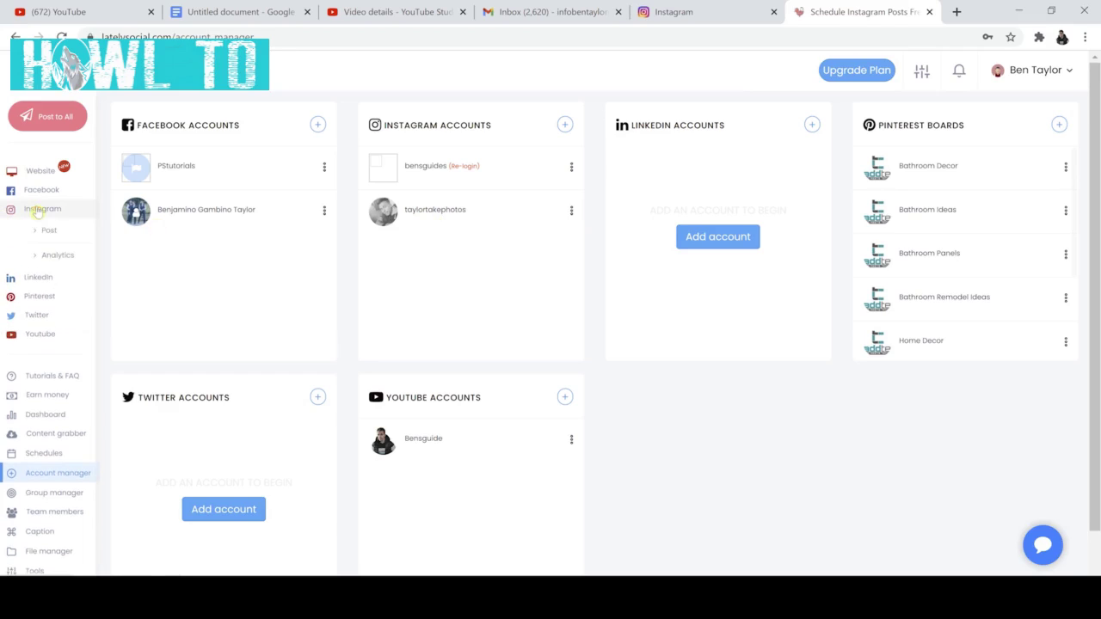
click(49, 232)
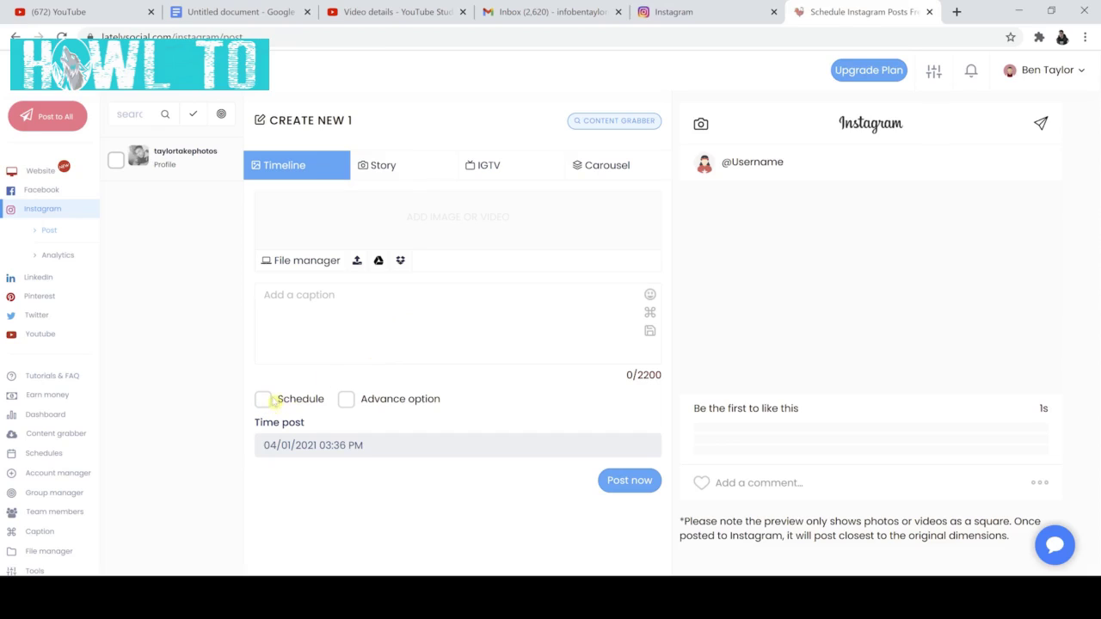
click(356, 263)
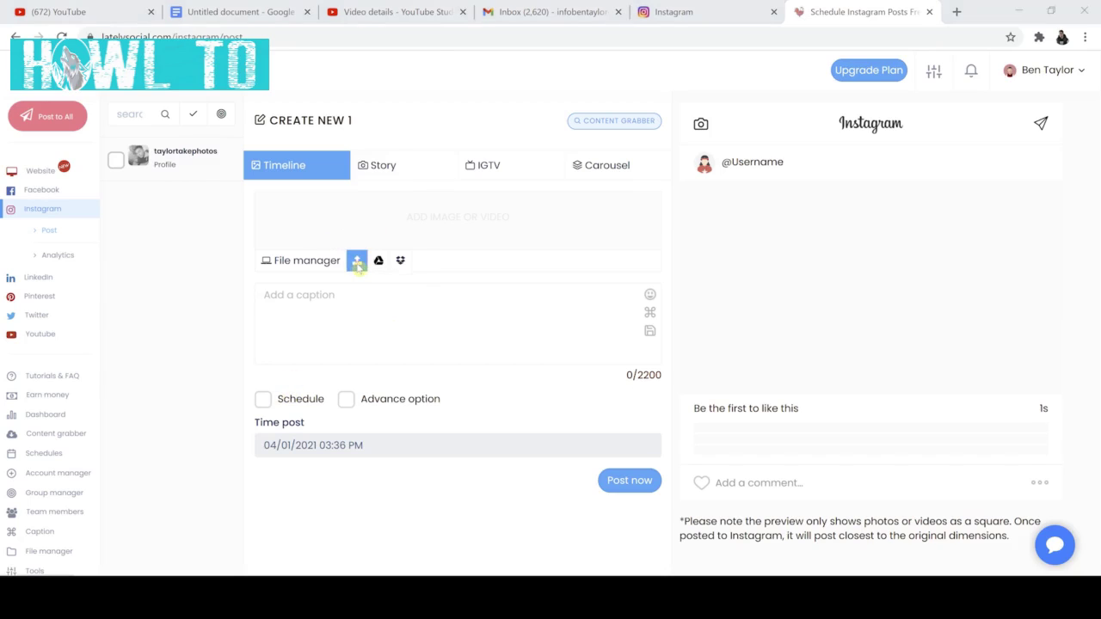
click(372, 191)
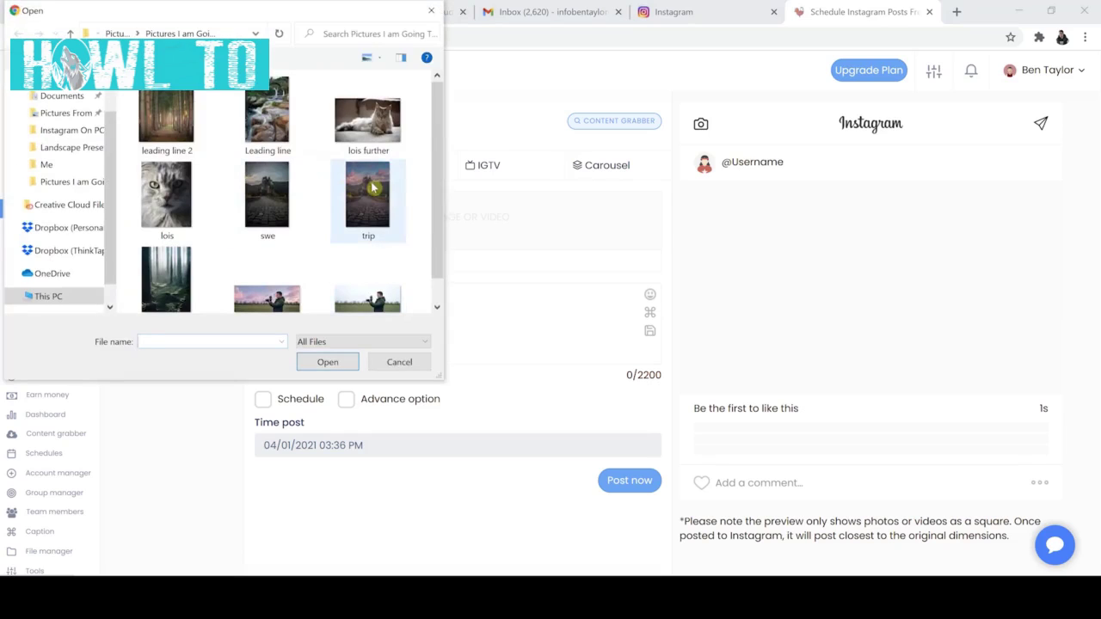
click(328, 362)
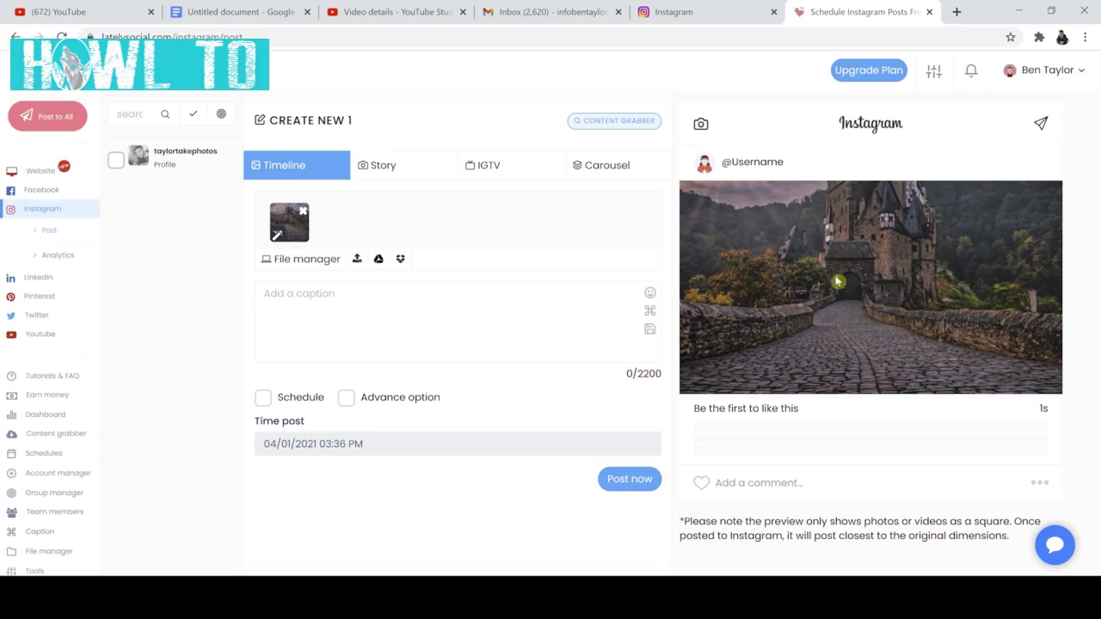
- Write the caption "Trip" followed by a blank line and the hashtag "#landscape"
click(344, 308)
text(Trip)
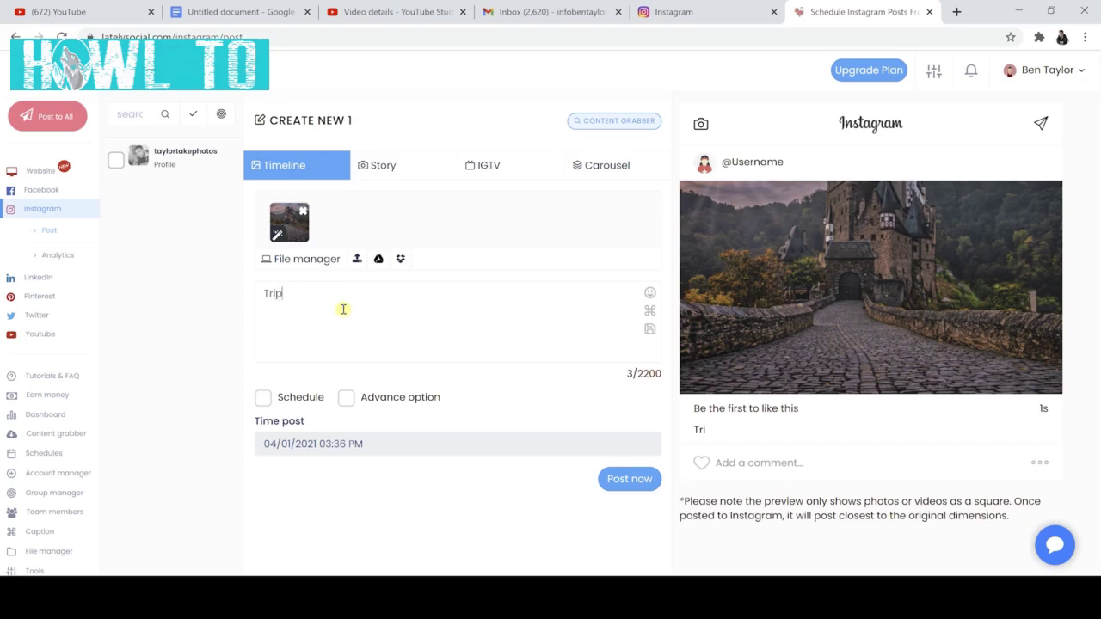
key(Return)
key(Return)
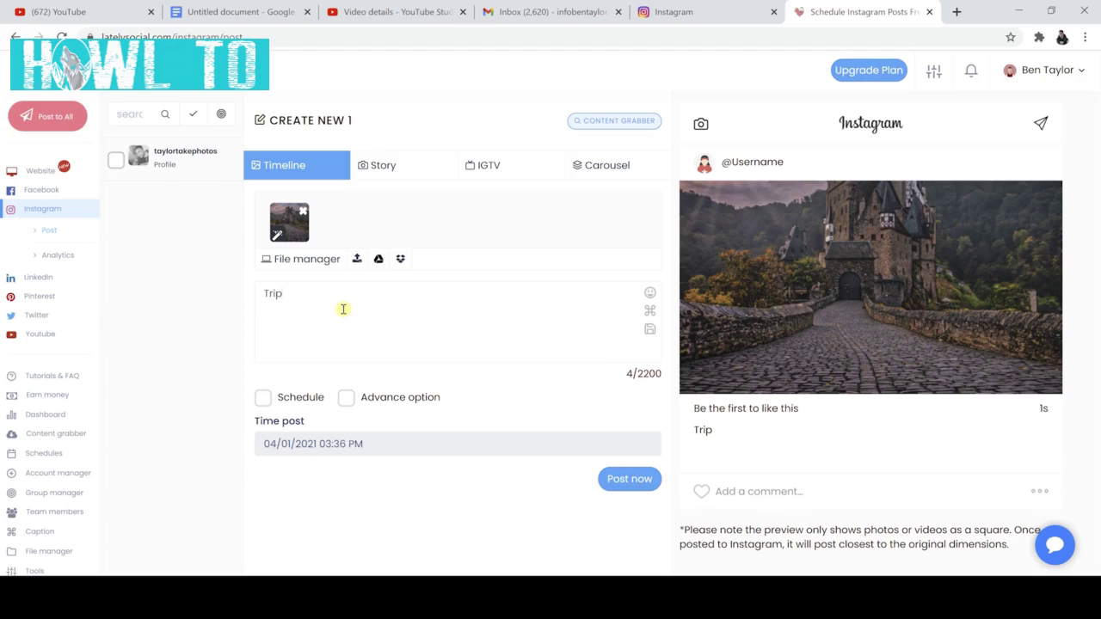
text(#landscape)
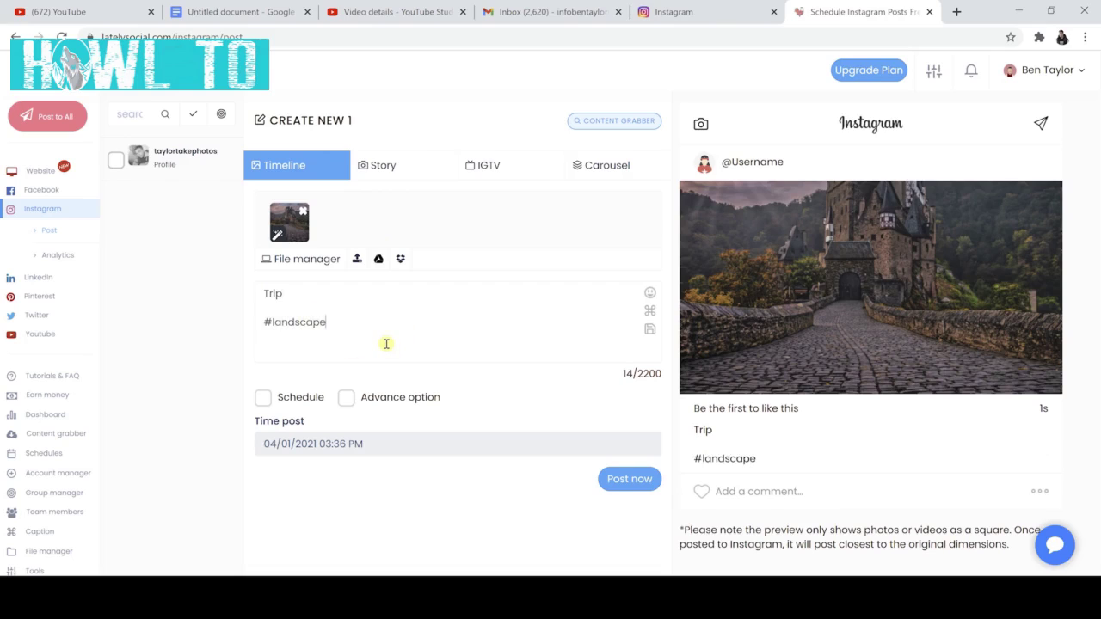
- Enable scheduling with the post time set to 5 January 2021, 04:30 PM, and turn on the advance options
click(263, 398)
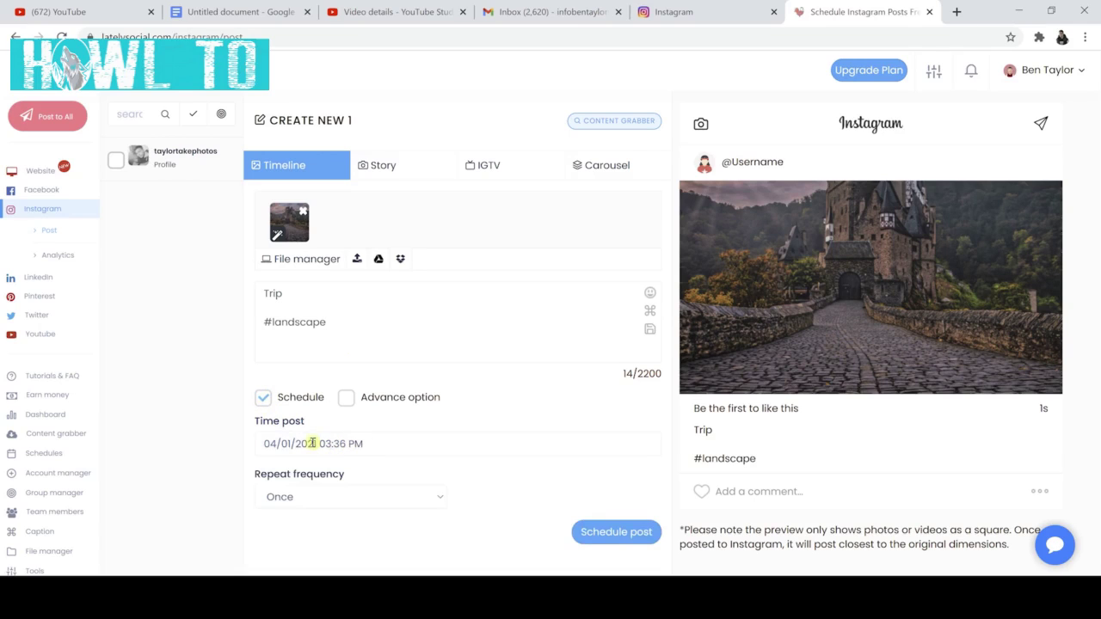
click(338, 442)
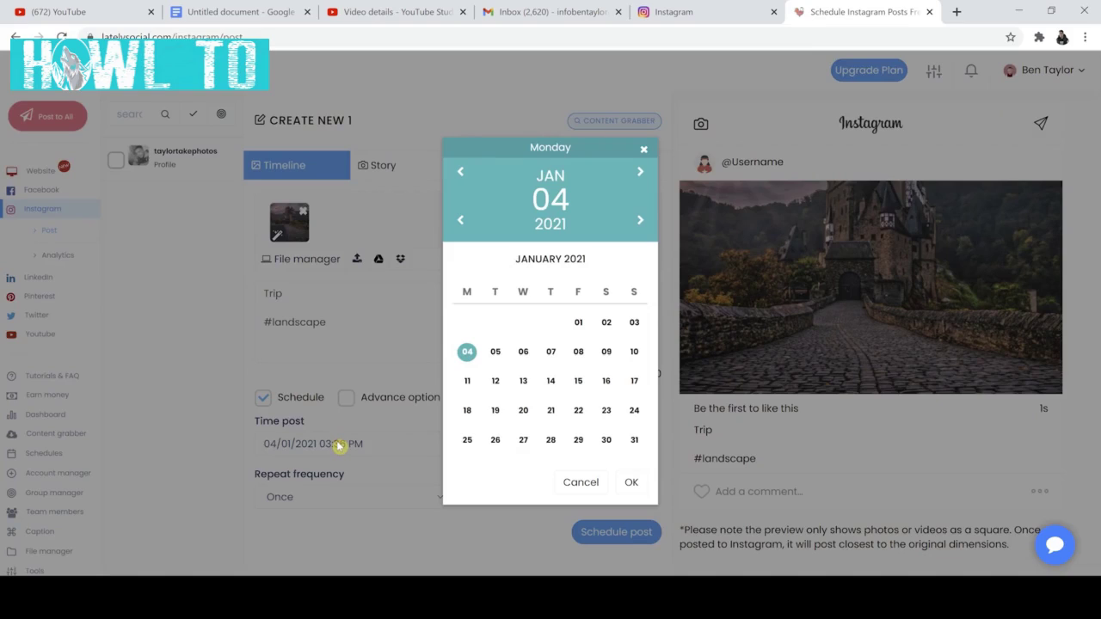
click(496, 352)
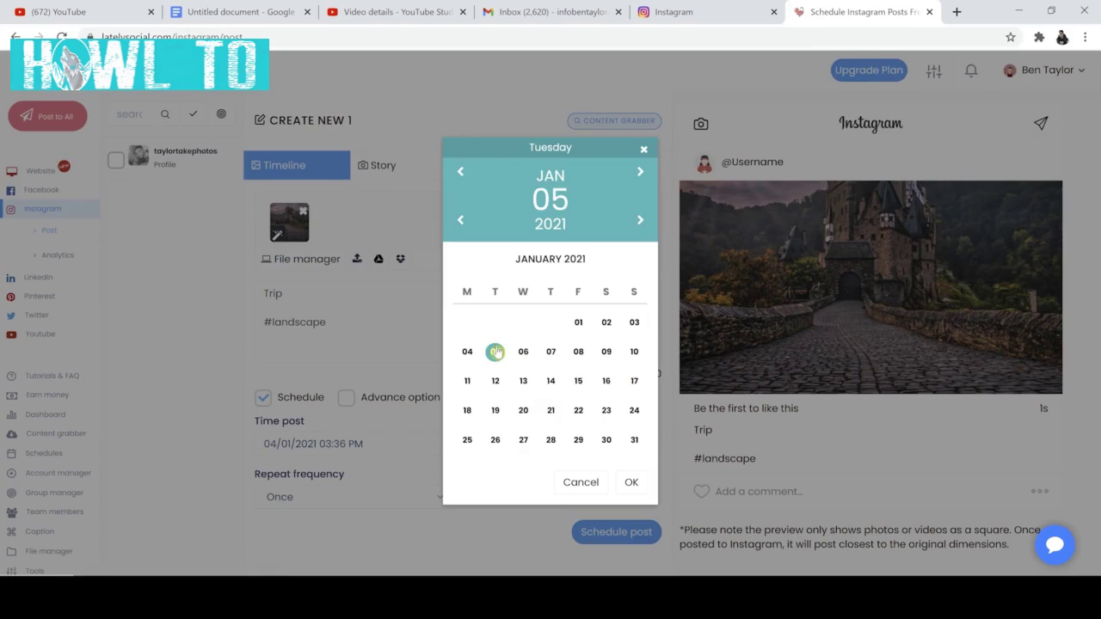
click(631, 482)
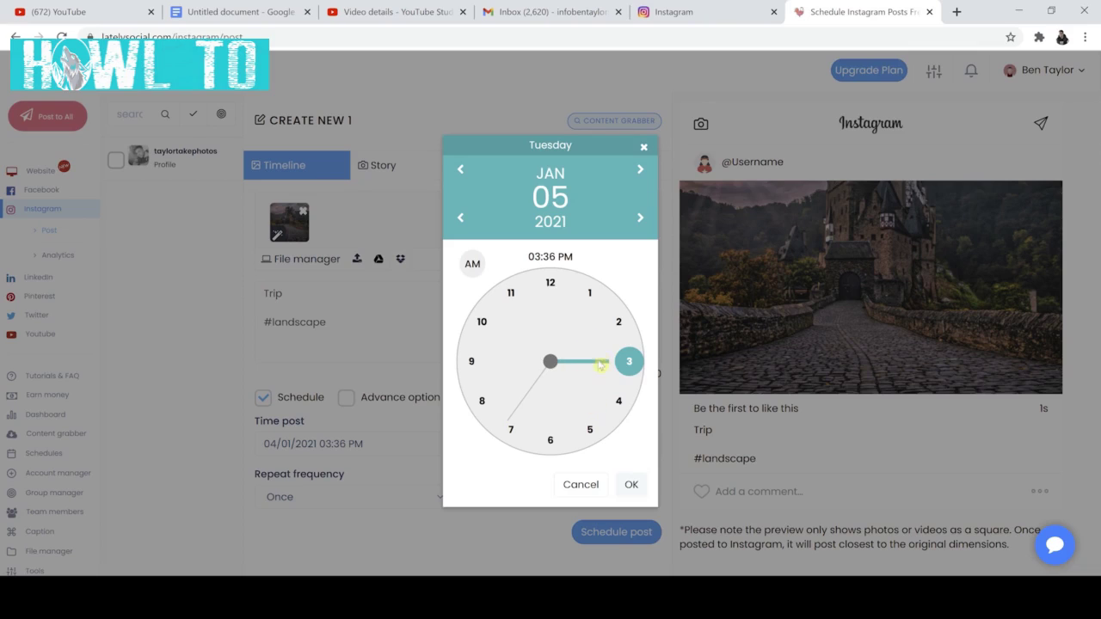
click(621, 400)
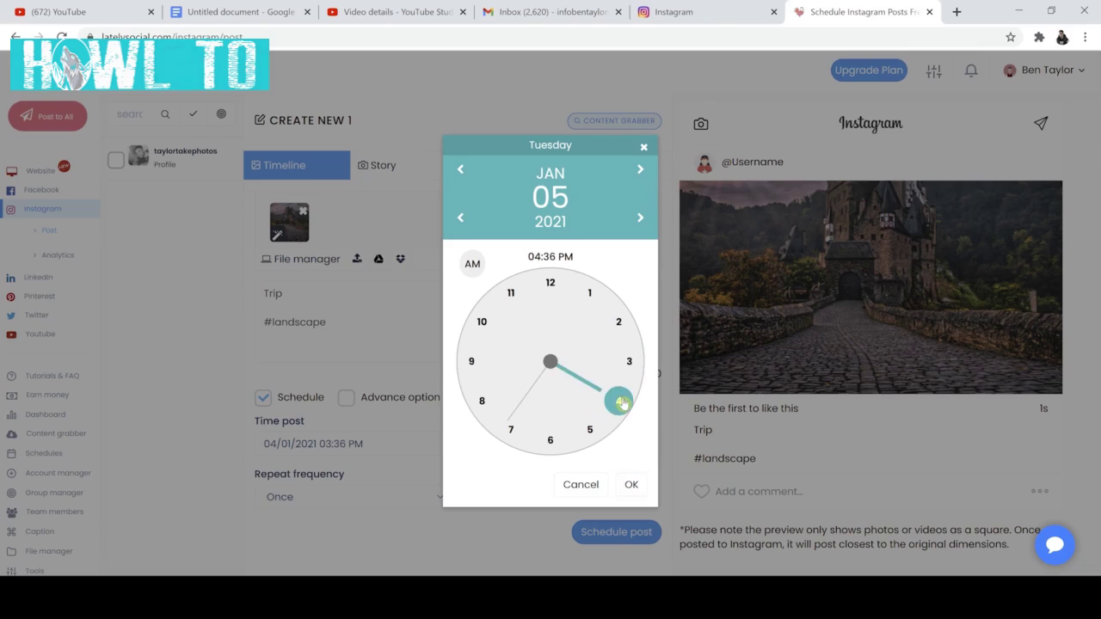
click(631, 486)
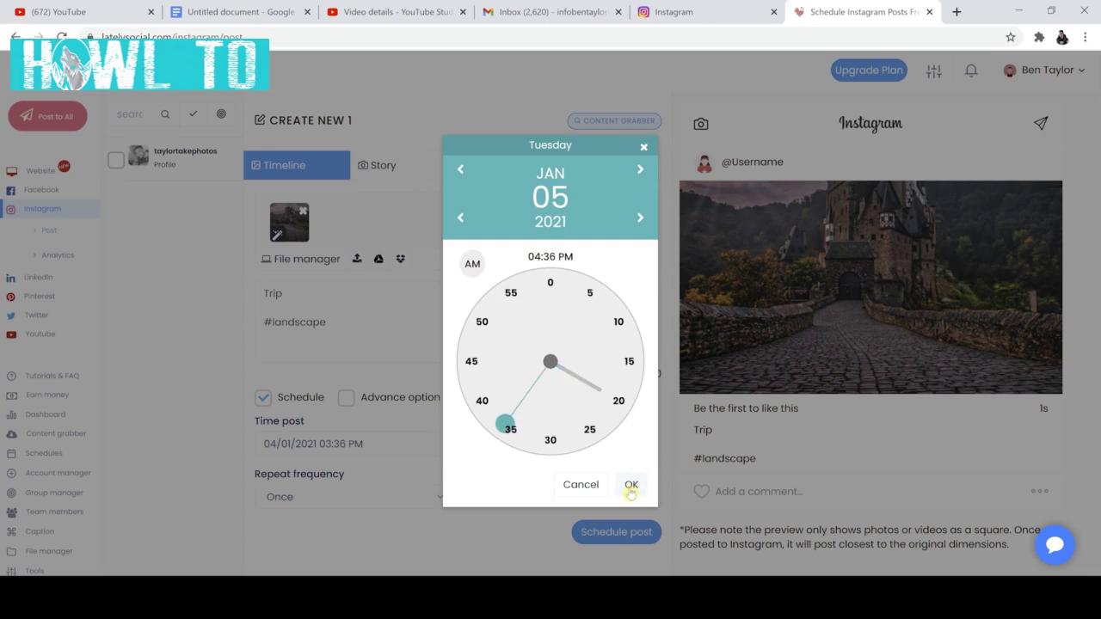
click(550, 441)
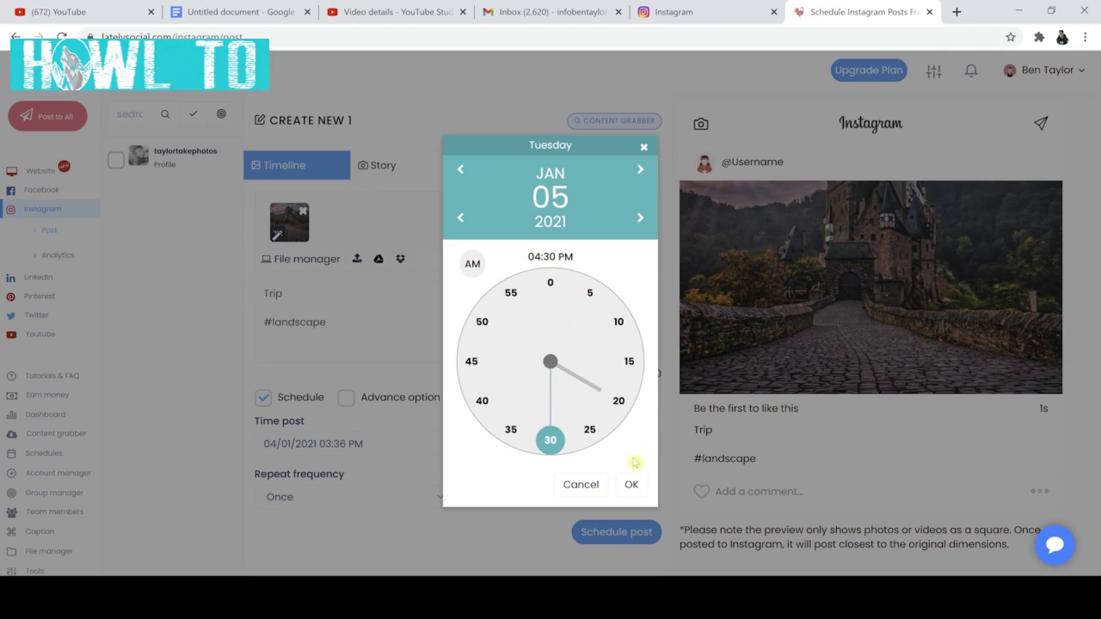
click(633, 485)
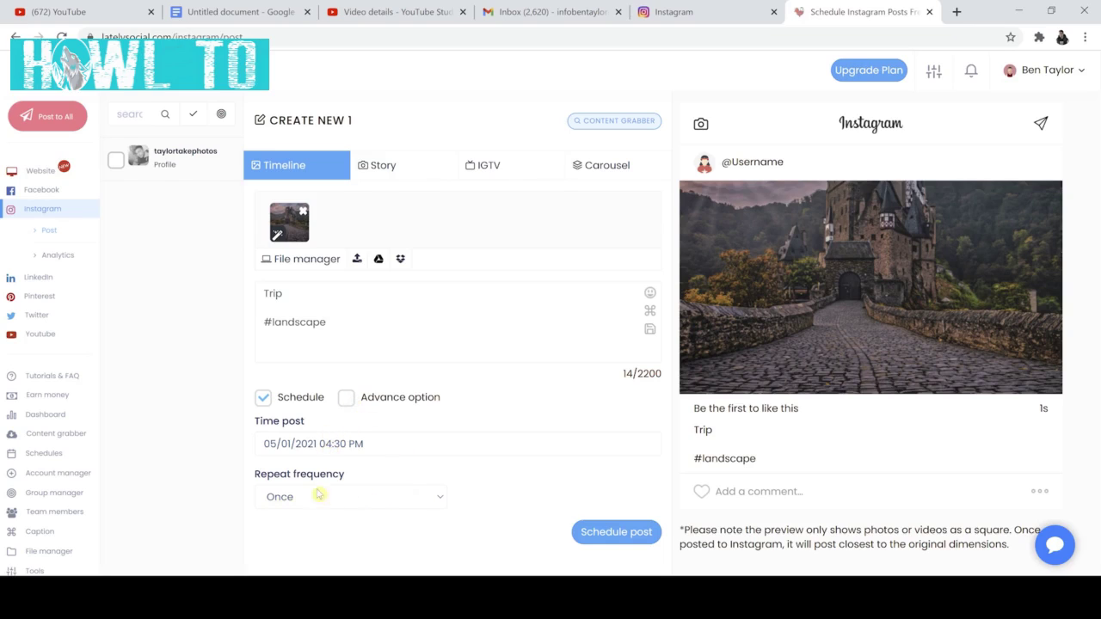
click(345, 399)
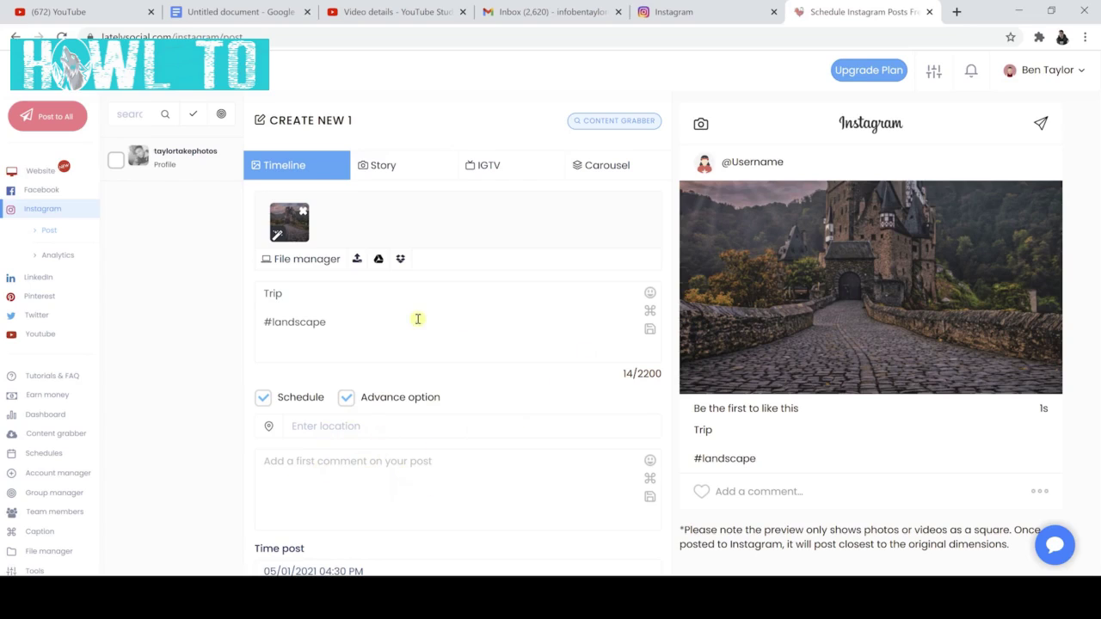
- Add a smiling face emoji after "Trip" in the caption and select the connected Instagram profile as the account for the post
click(650, 294)
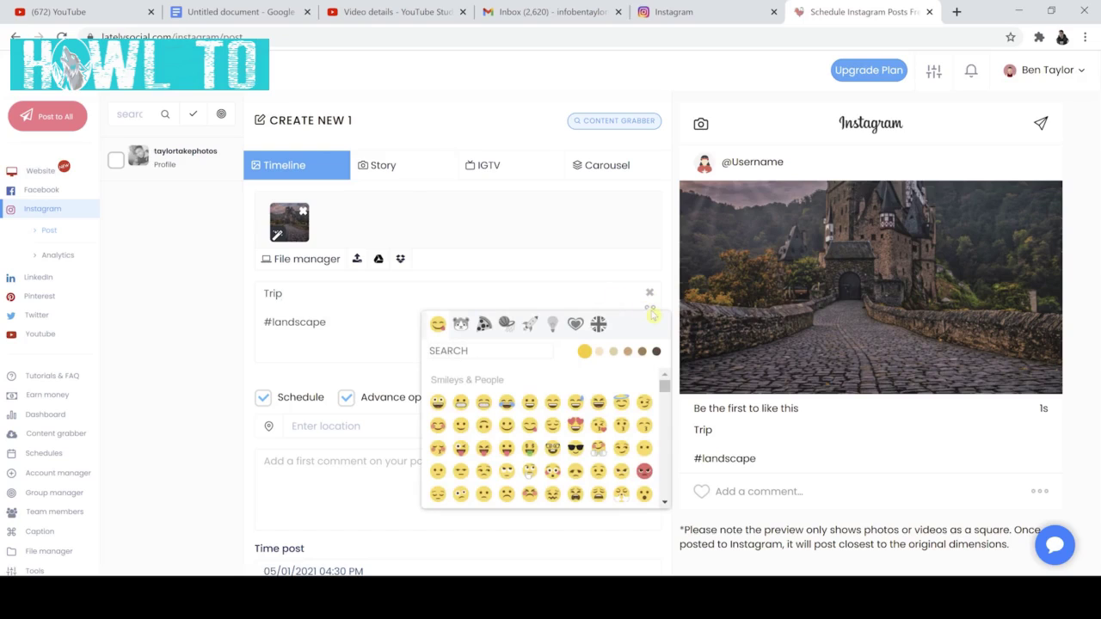
click(650, 293)
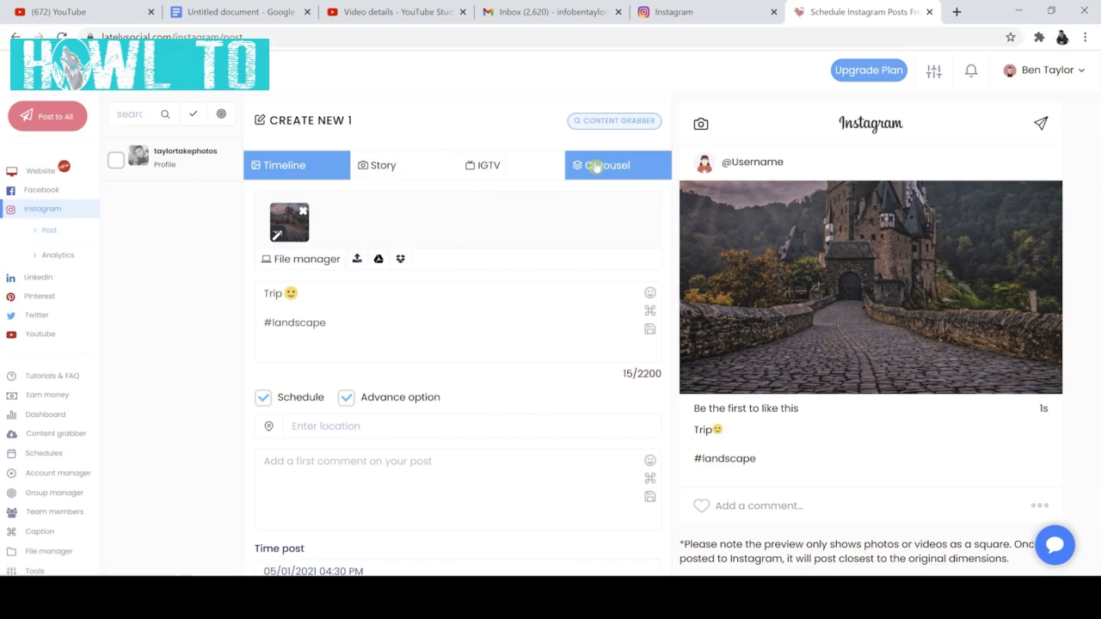
click(117, 162)
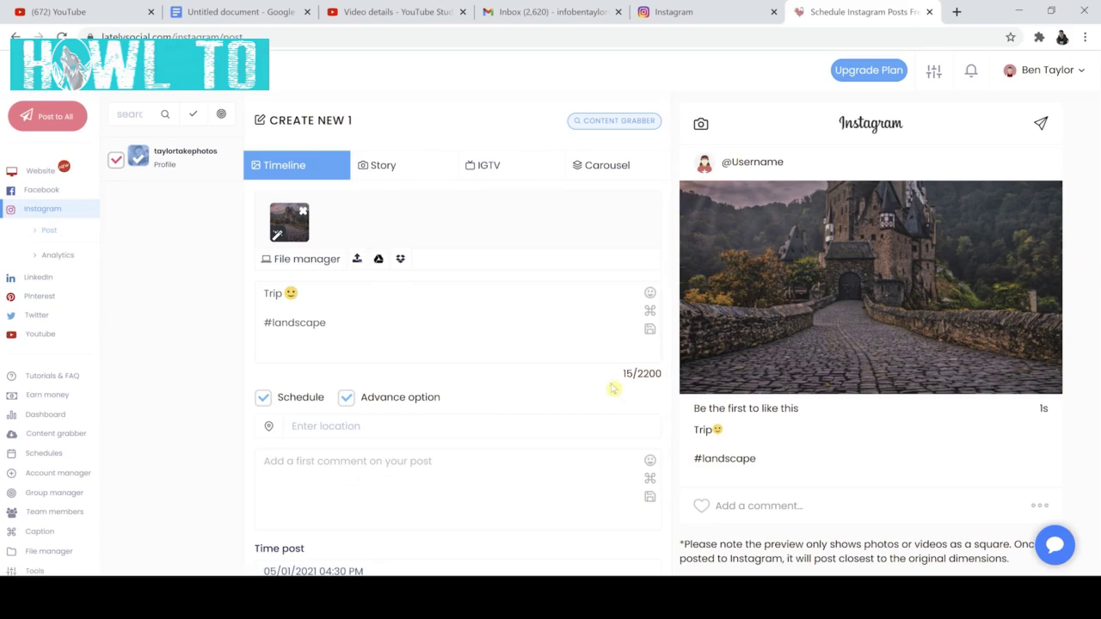
scroll(612, 389, down, 2)
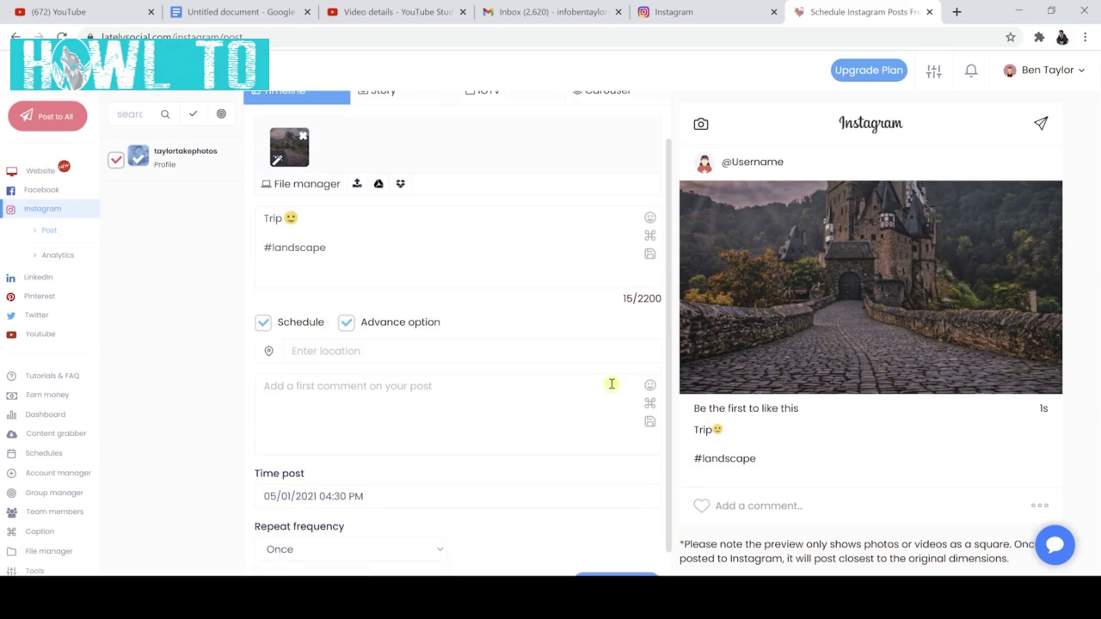
scroll(611, 383, down, 1)
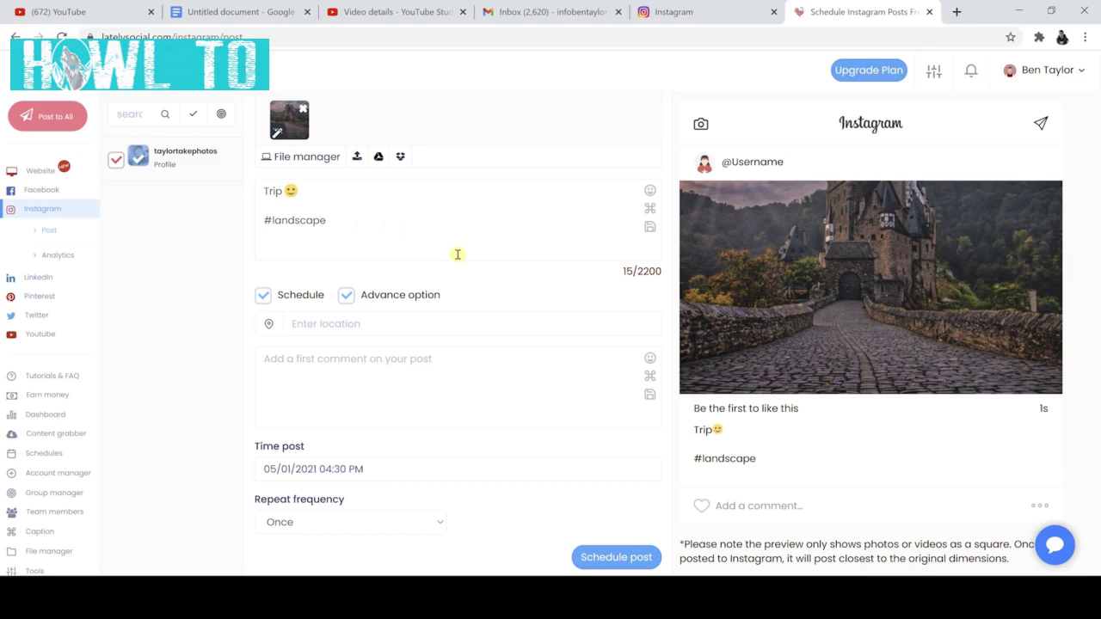
- Open Lately Social's Tutorials & FAQ page and look through the questions and guides listed there
click(70, 382)
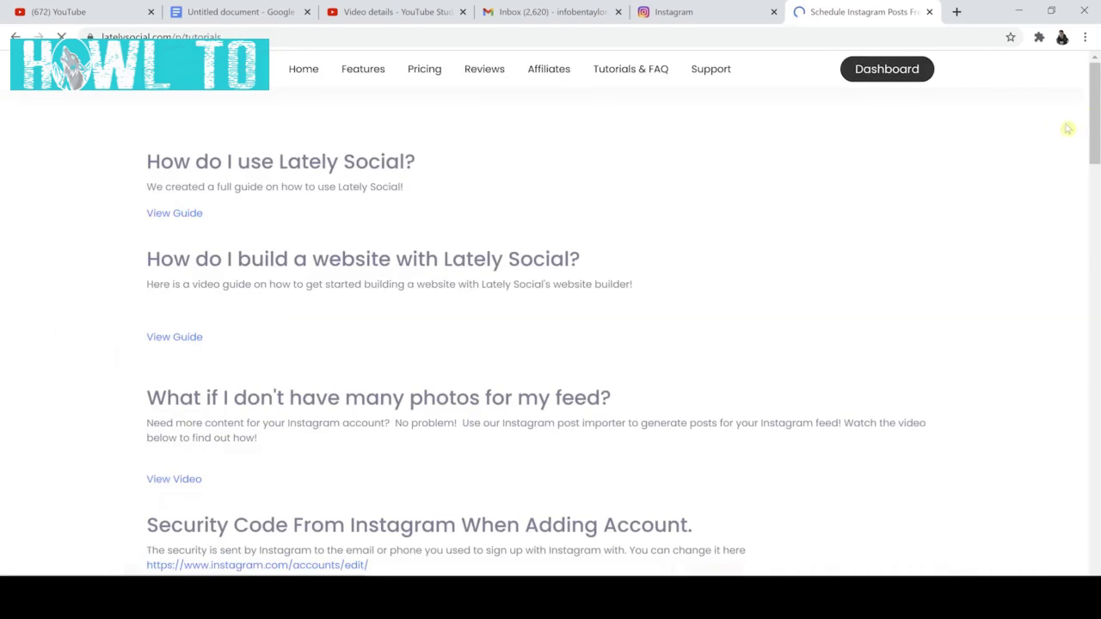
drag(1098, 105, 1098, 378)
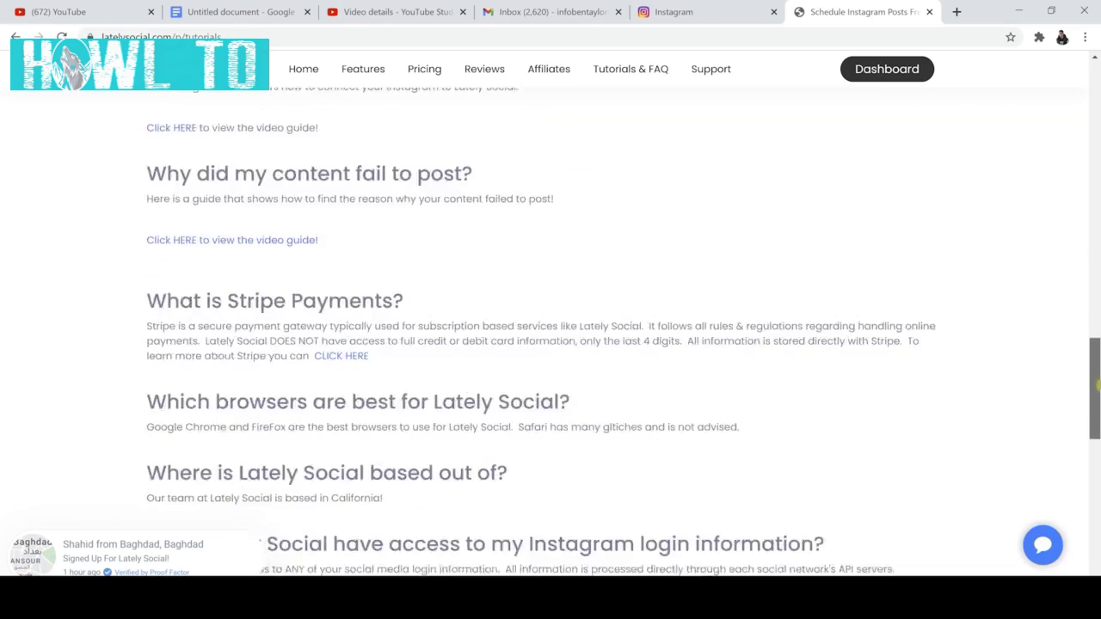